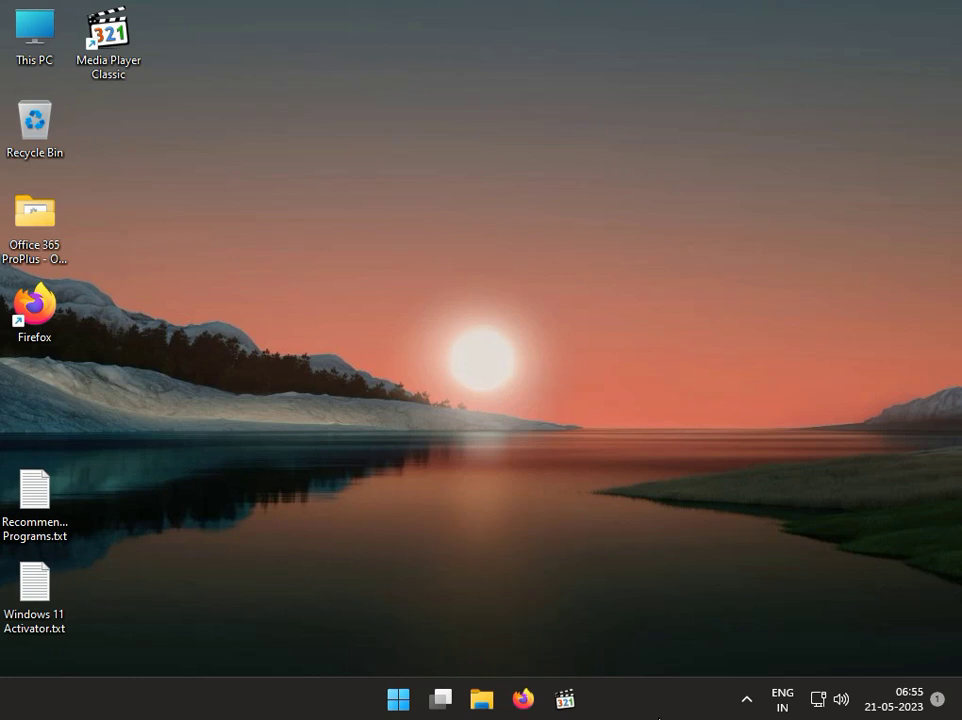
- Uninstall the Intel(R) PRO/1000 MT Desktop Adapter in Device Manager and scan for hardware changes to reinstall it
{"action": "right_click", "coordinate": [406, 700]}
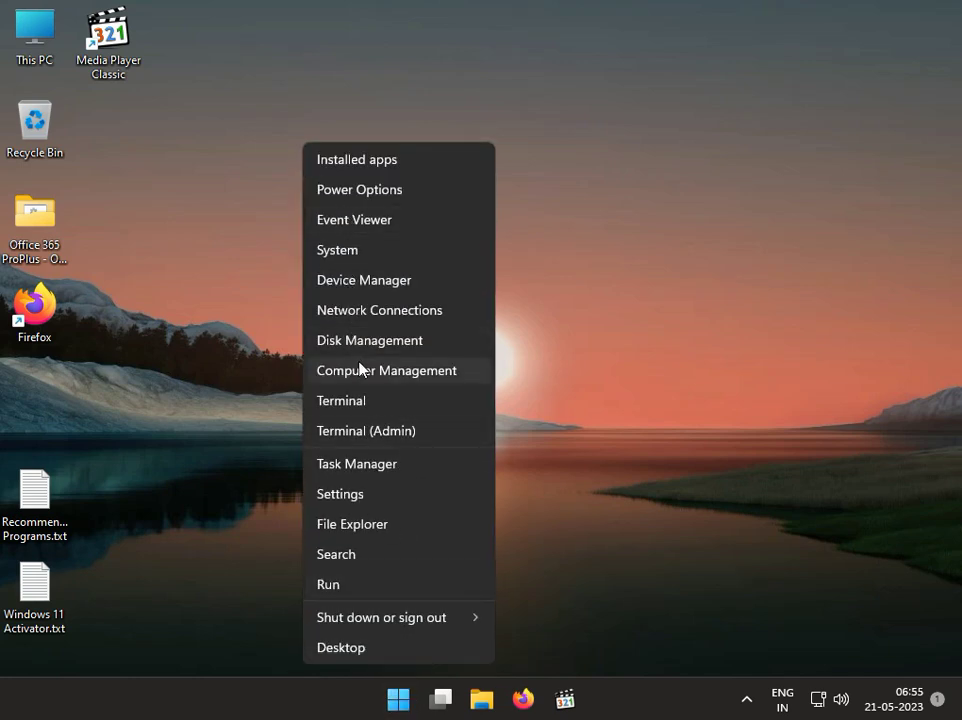
{"action": "left_click", "coordinate": [382, 290]}
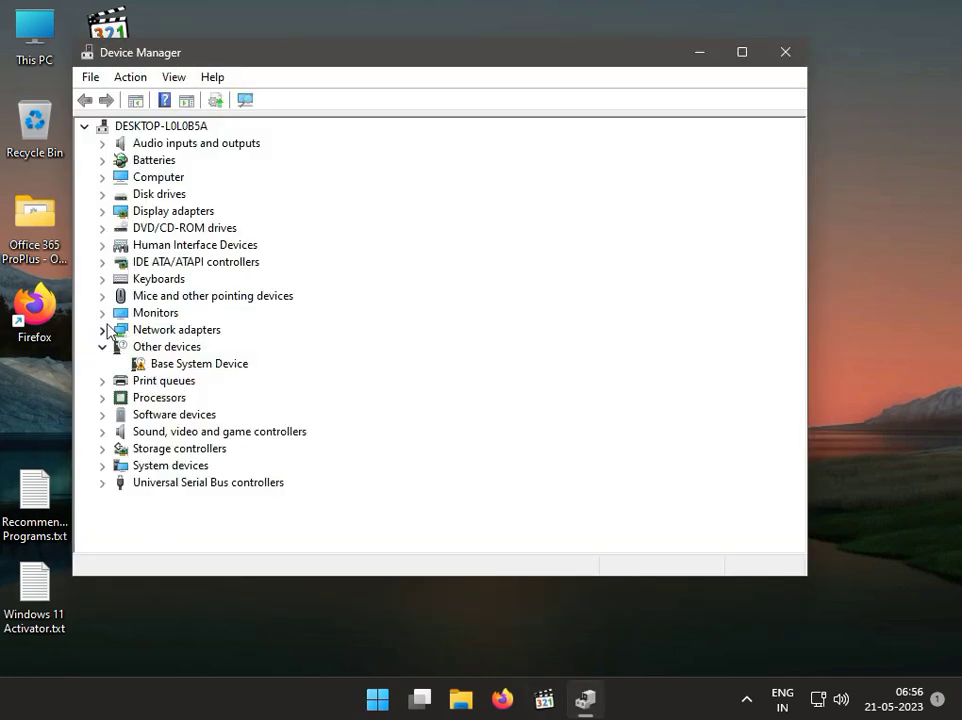
{"action": "left_click", "coordinate": [102, 330]}
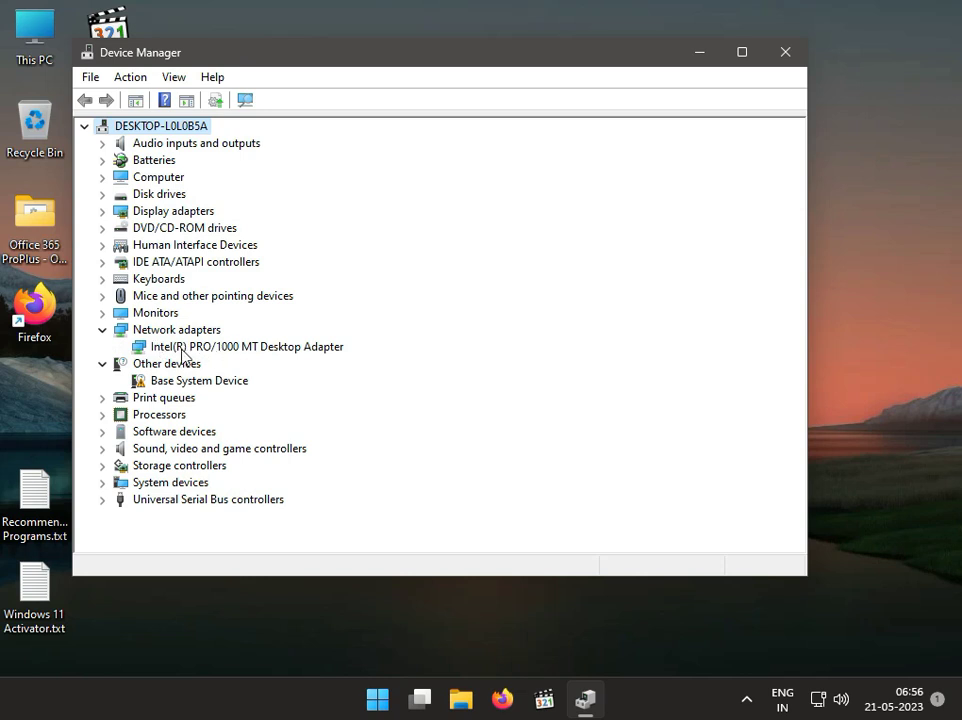
{"action": "right_click", "coordinate": [235, 350]}
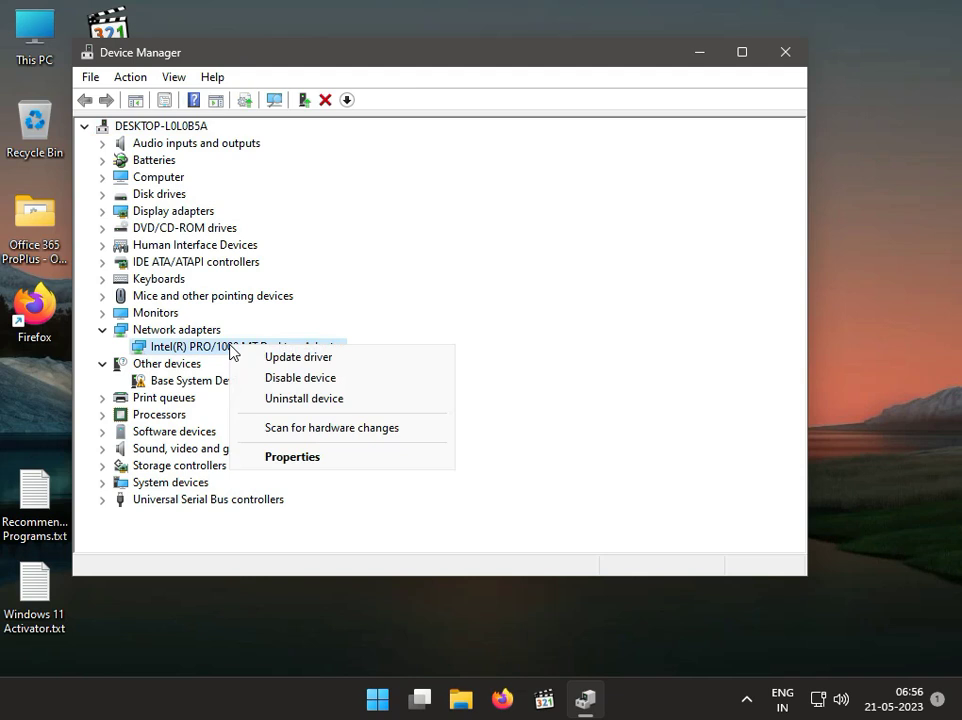
{"action": "left_click", "coordinate": [272, 399]}
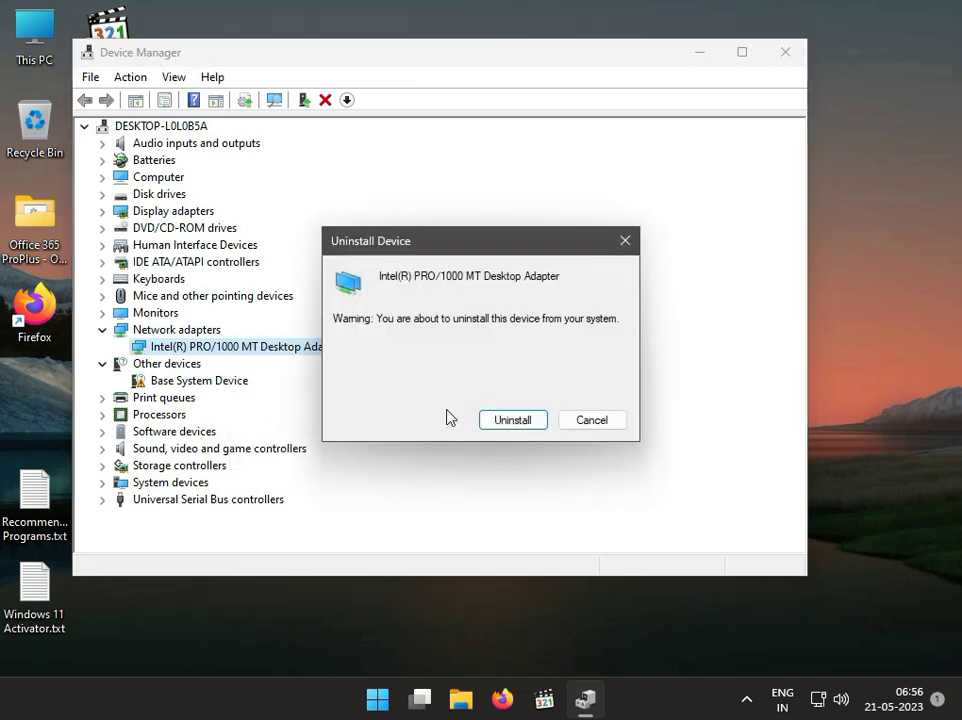
{"action": "left_click", "coordinate": [490, 415]}
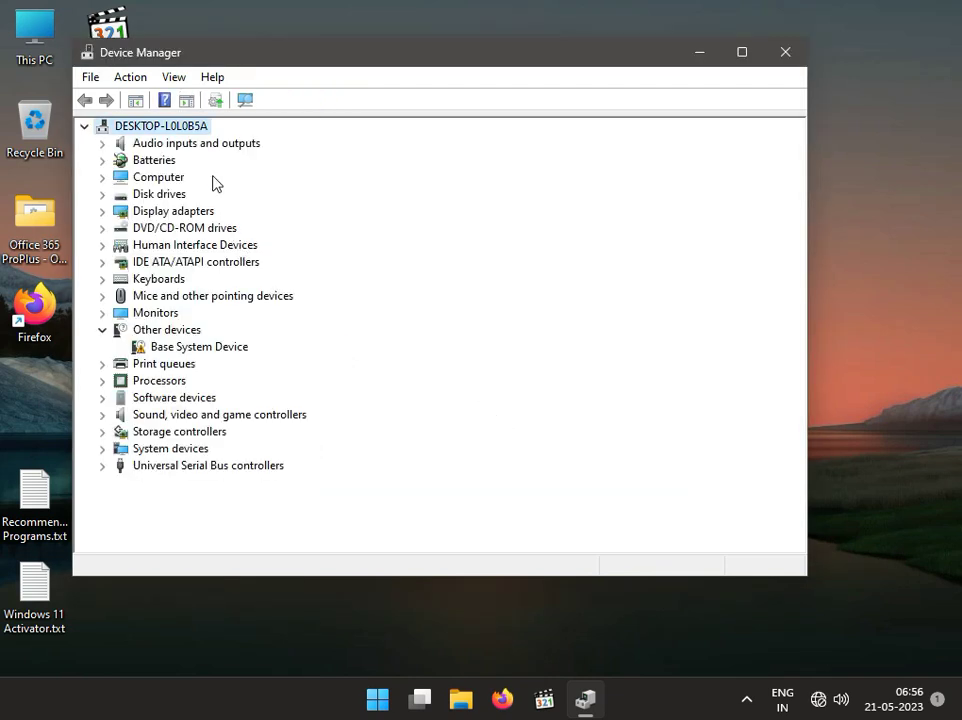
{"action": "left_click", "coordinate": [243, 101]}
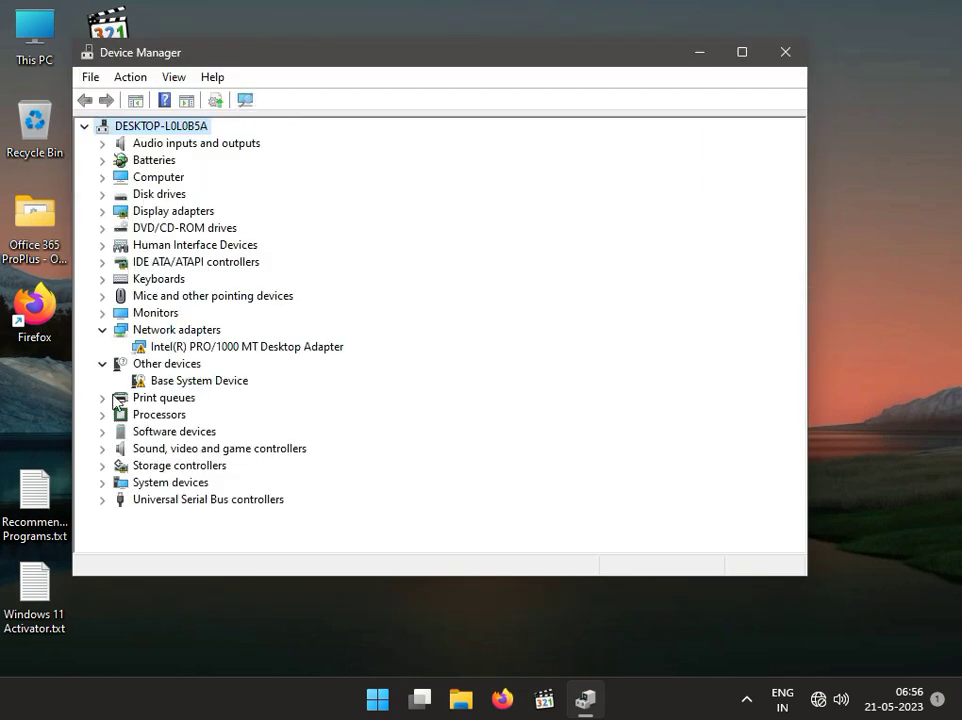
- Search automatically for an updated driver for the Intel(R) PRO/1000 MT Desktop Adapter, then close Device Manager
{"action": "left_click", "coordinate": [230, 348]}
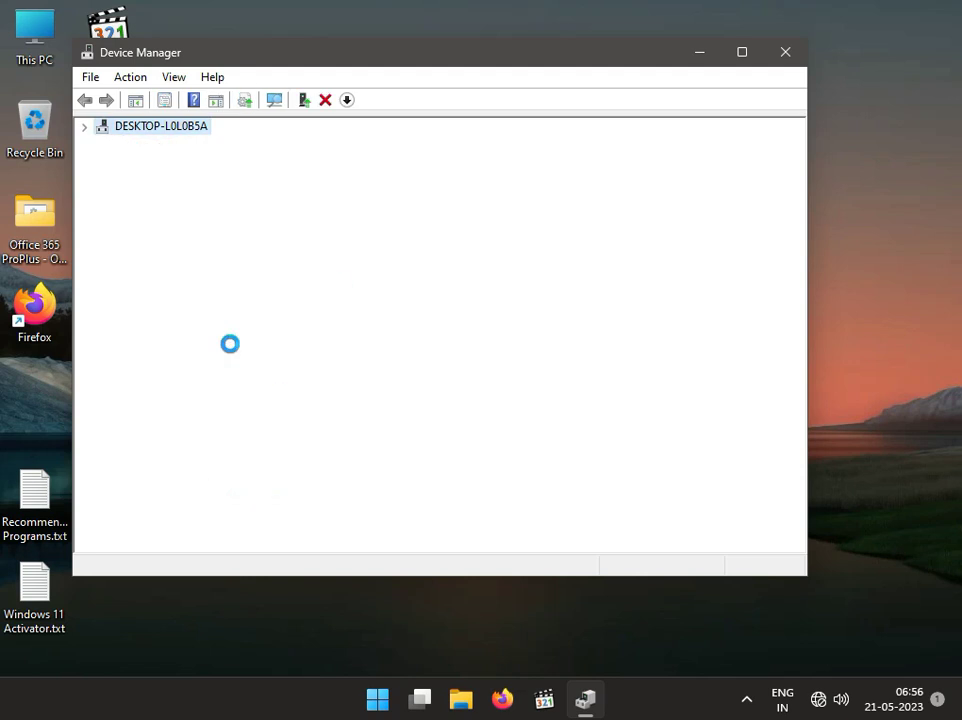
{"action": "right_click", "coordinate": [230, 348]}
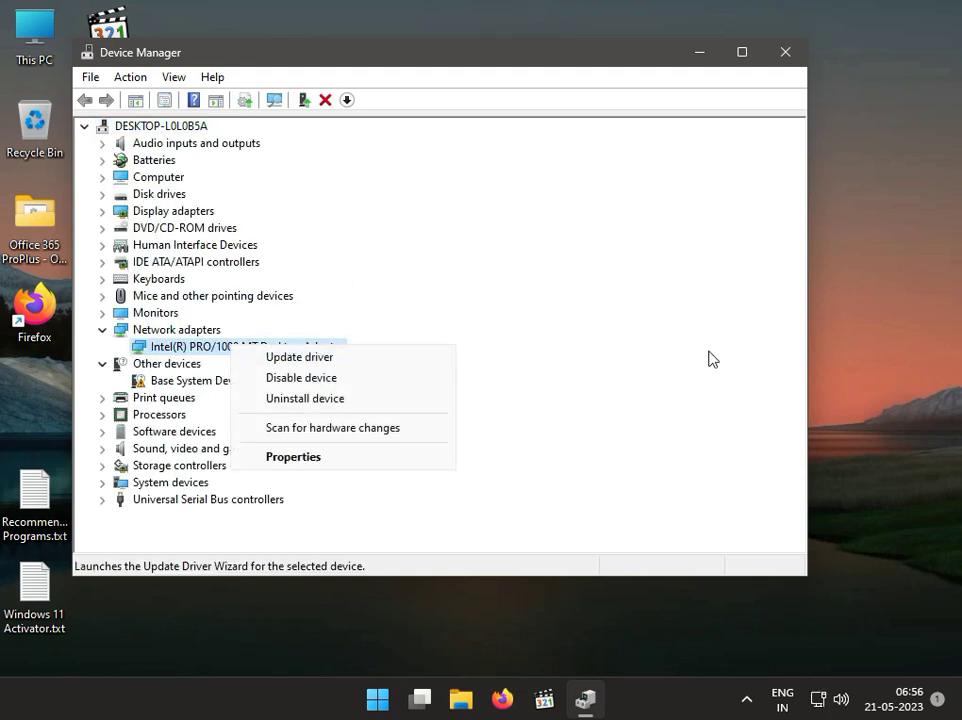
{"action": "left_click", "coordinate": [300, 357]}
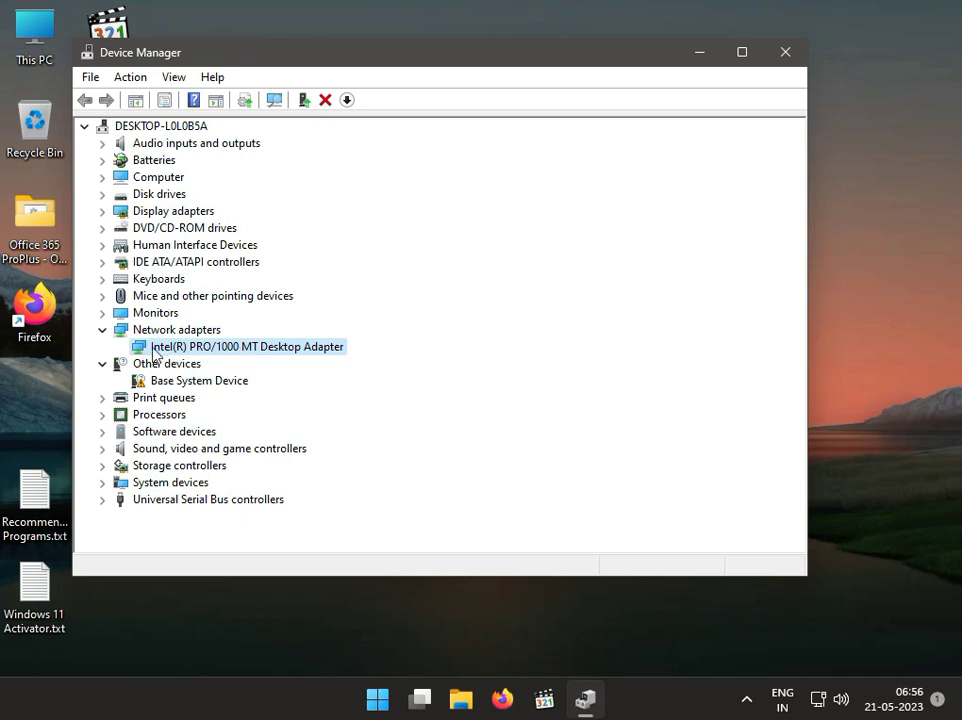
{"action": "right_click", "coordinate": [217, 356]}
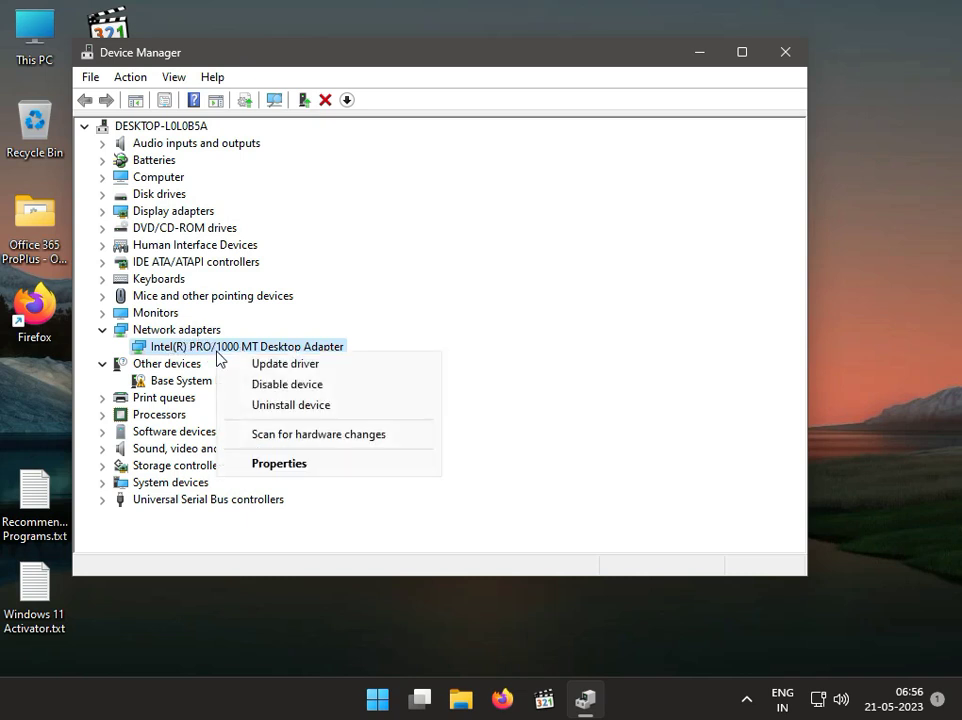
{"action": "left_click", "coordinate": [250, 362]}
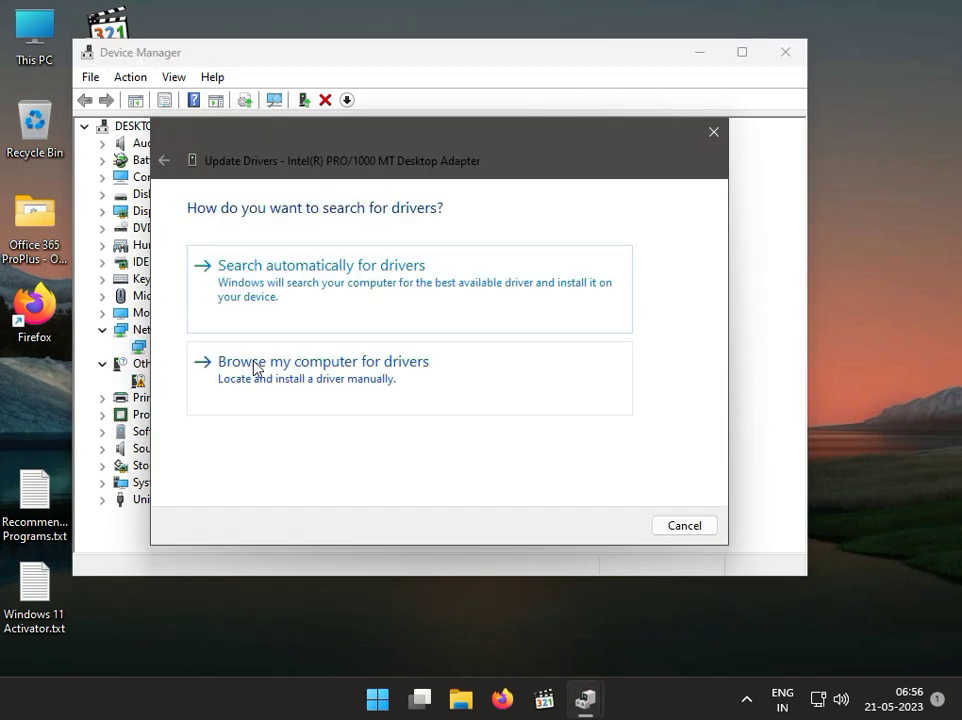
{"action": "left_click", "coordinate": [289, 297]}
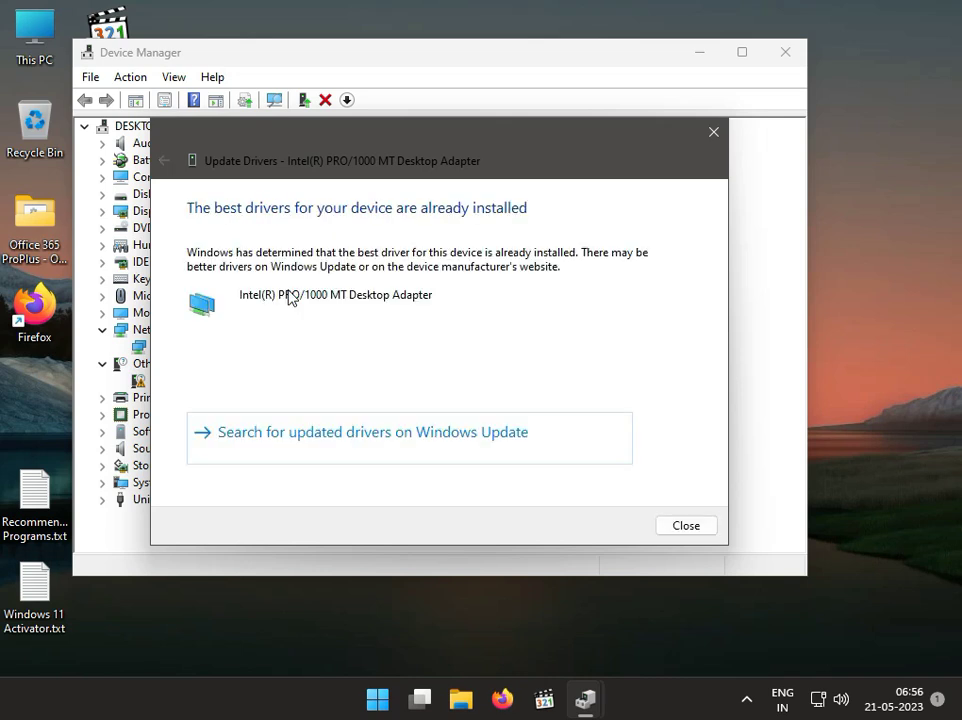
{"action": "left_click", "coordinate": [703, 527]}
{"action": "left_click", "coordinate": [783, 54]}
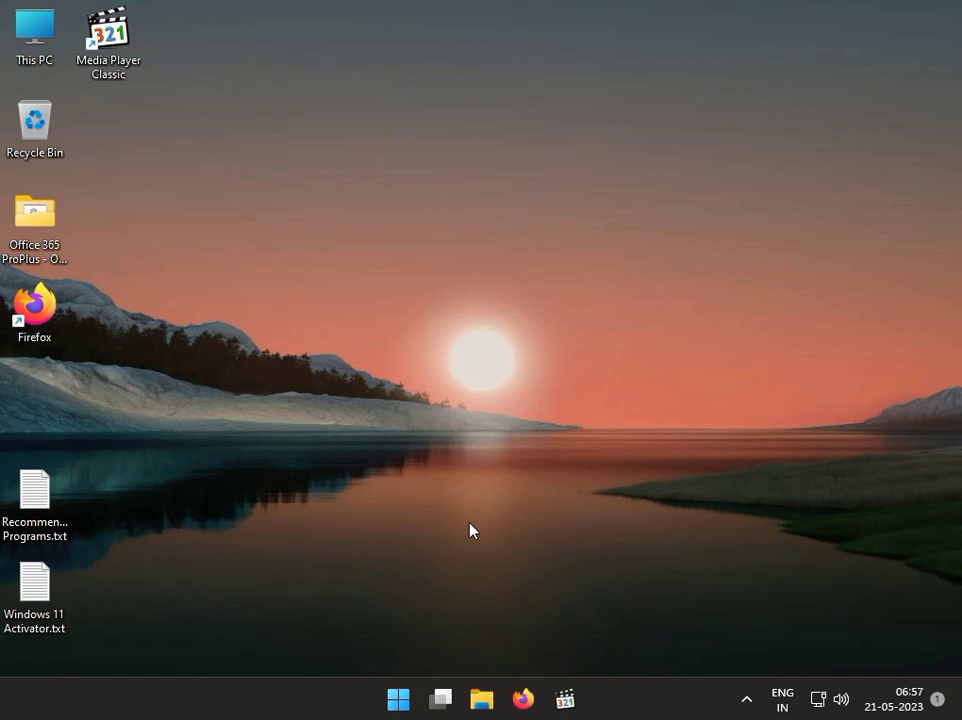
- Run msconfig to open System Configuration and show its list of services
{"action": "key", "text": "super"}
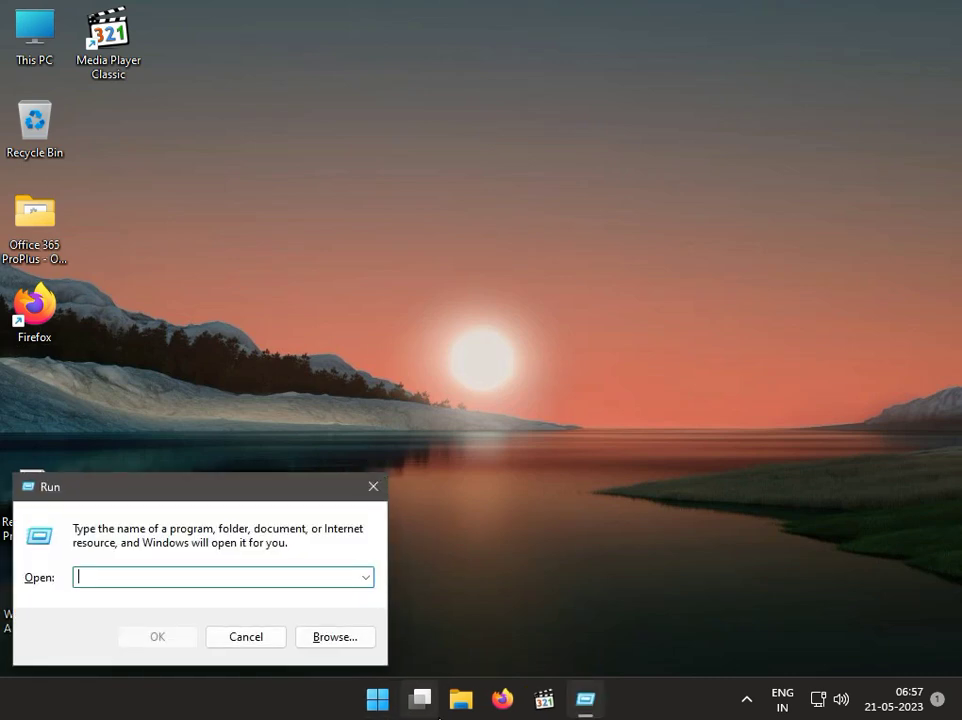
{"action": "mouse_move", "coordinate": [438, 713]}
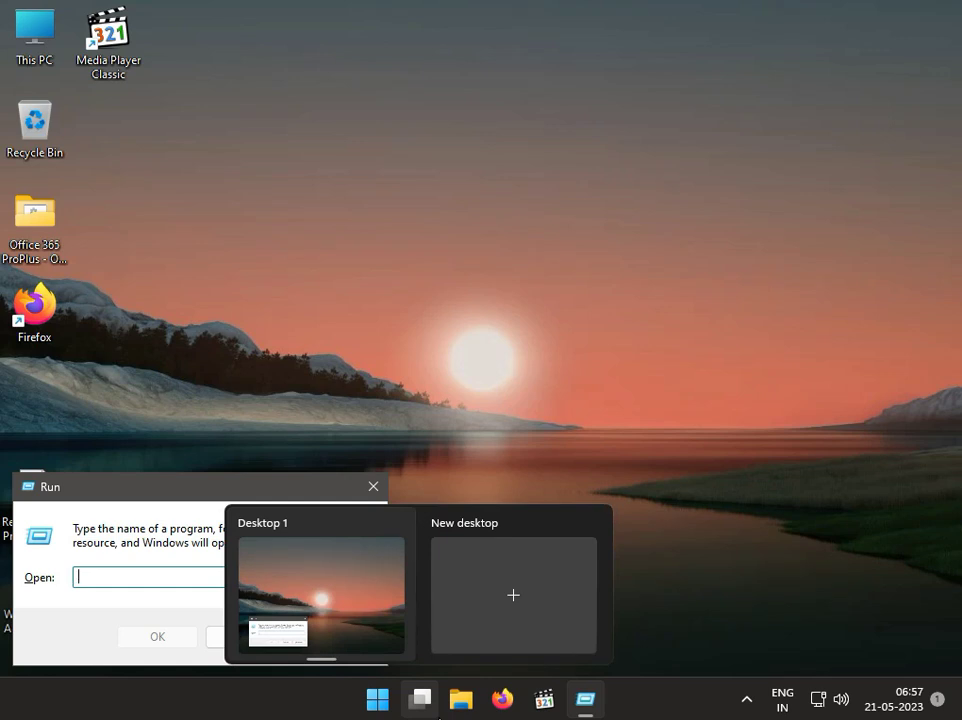
{"action": "left_click", "coordinate": [155, 576]}
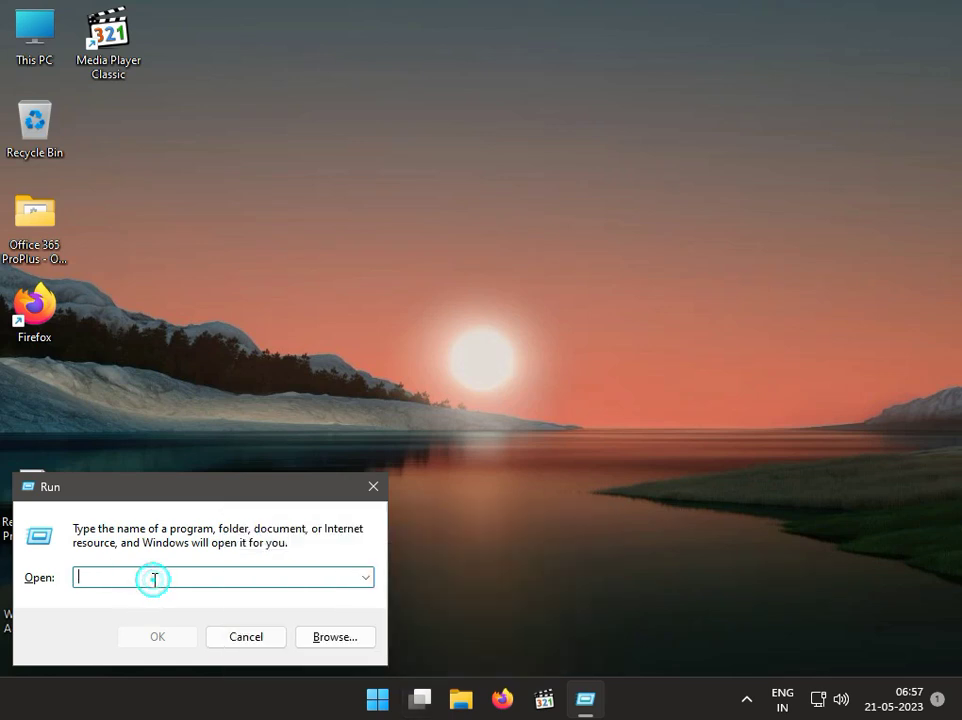
{"action": "type", "text": "mscon"}
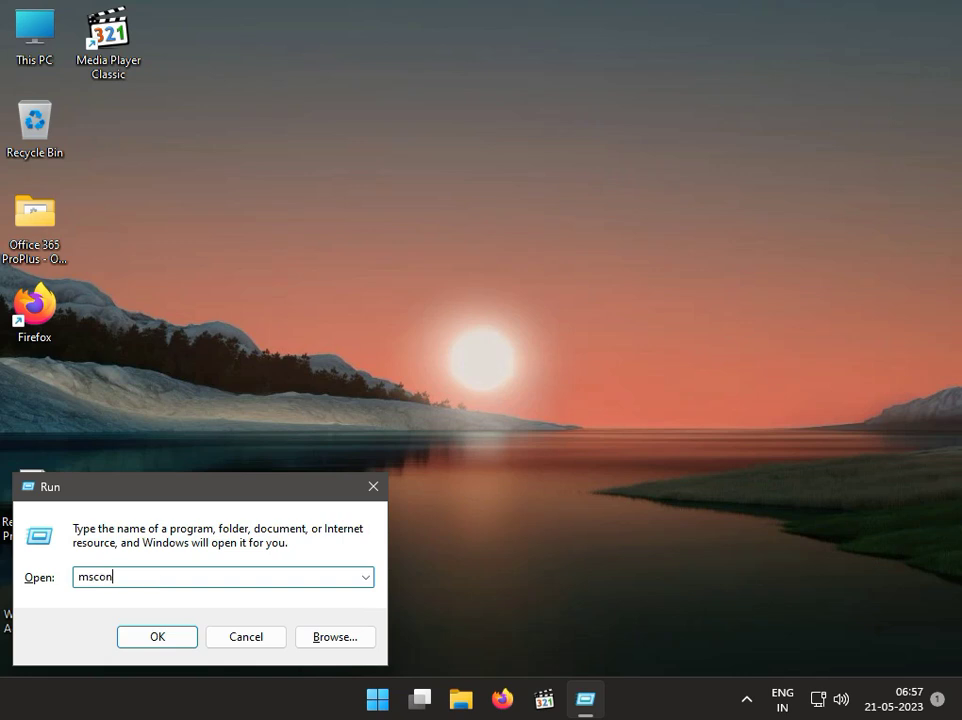
{"action": "type", "text": "fig"}
{"action": "key", "text": "Return"}
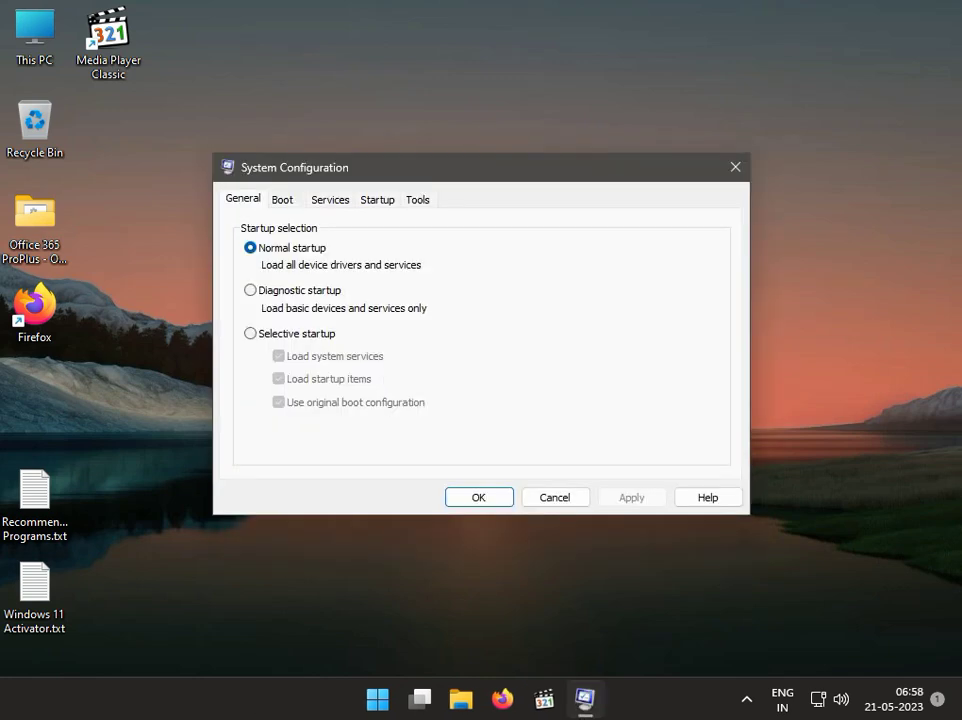
{"action": "left_click", "coordinate": [336, 200]}
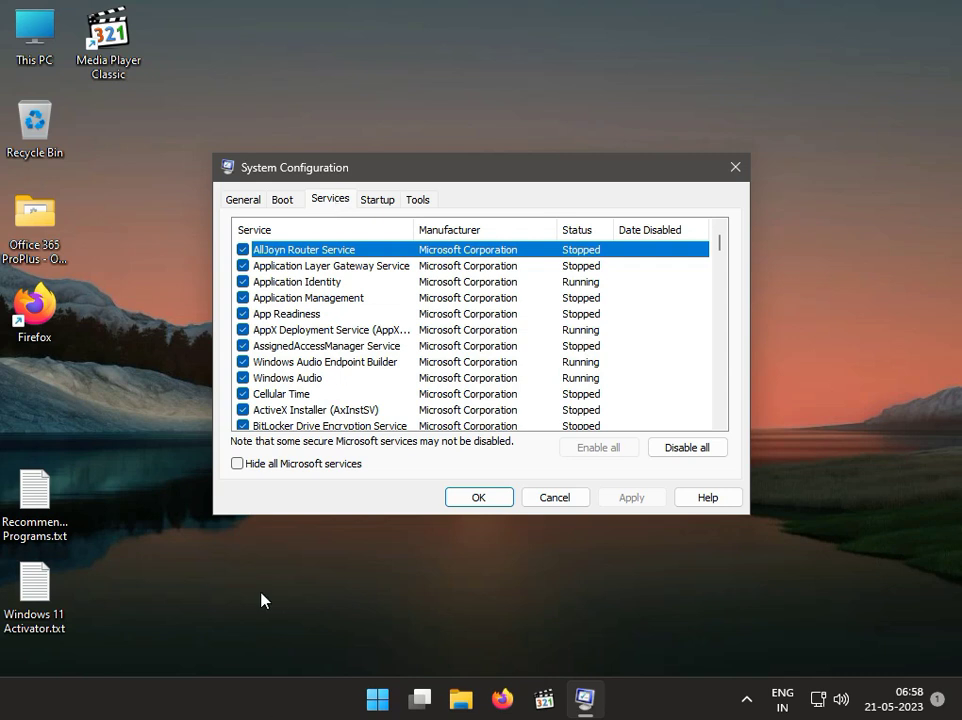
- Write Atheros in the Run dialog without executing it and highlight the word
{"action": "key", "text": "super+r"}
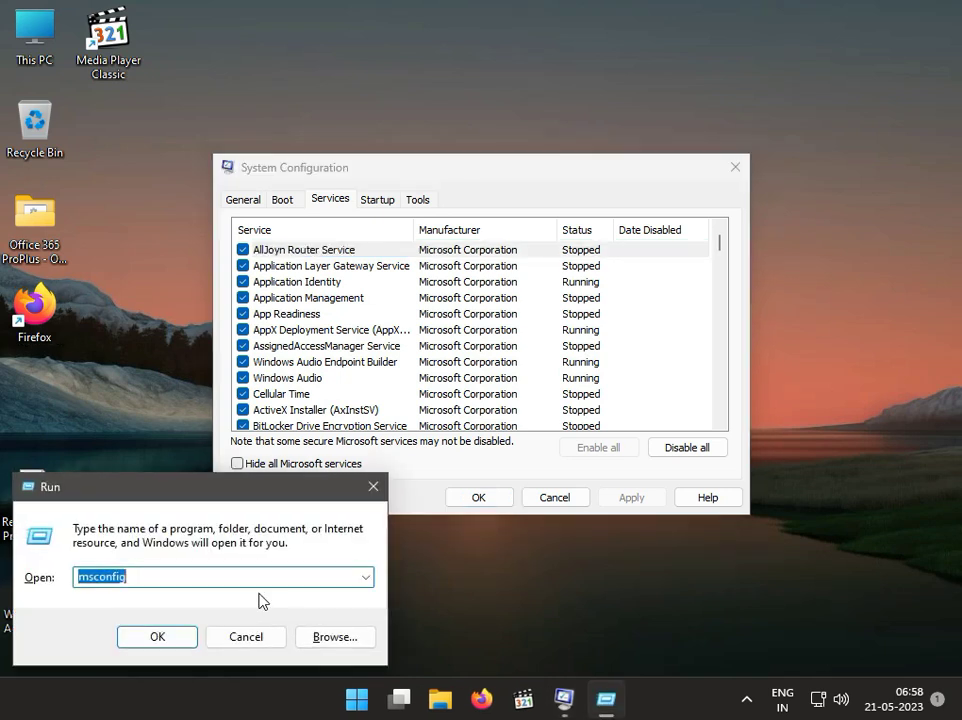
{"action": "type", "text": "Ath"}
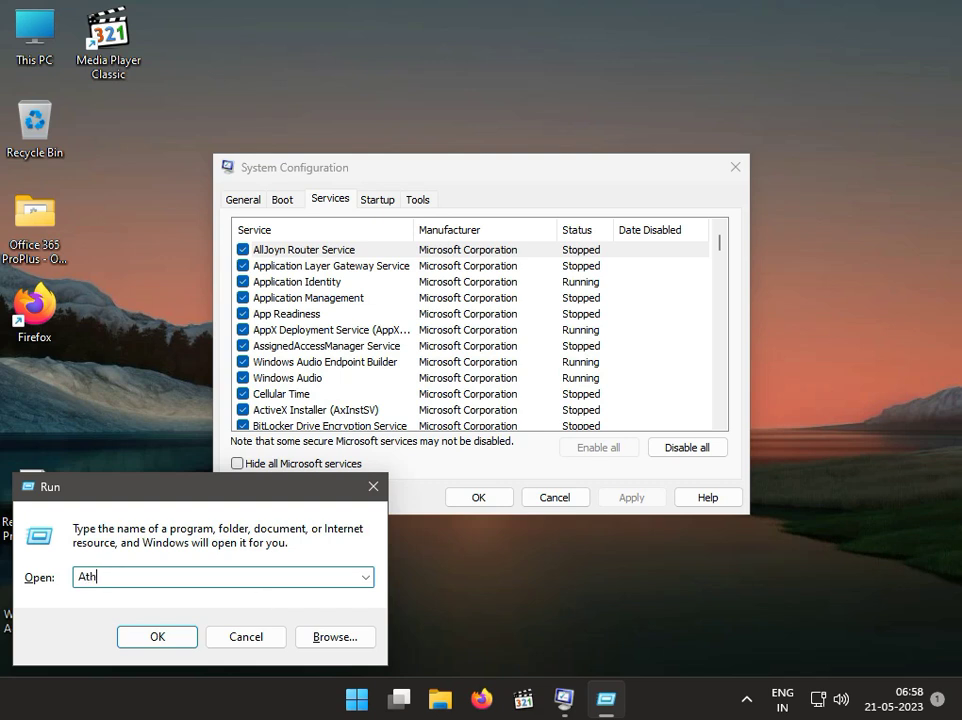
{"action": "type", "text": "eros"}
{"action": "left_click_drag", "start_coordinate": [122, 577], "coordinate": [71, 577]}
- Look through the System Configuration services list for an Atheros service
{"action": "left_click", "coordinate": [297, 282]}
{"action": "scroll", "coordinate": [305, 295], "scroll_direction": "down", "scroll_amount": 1}
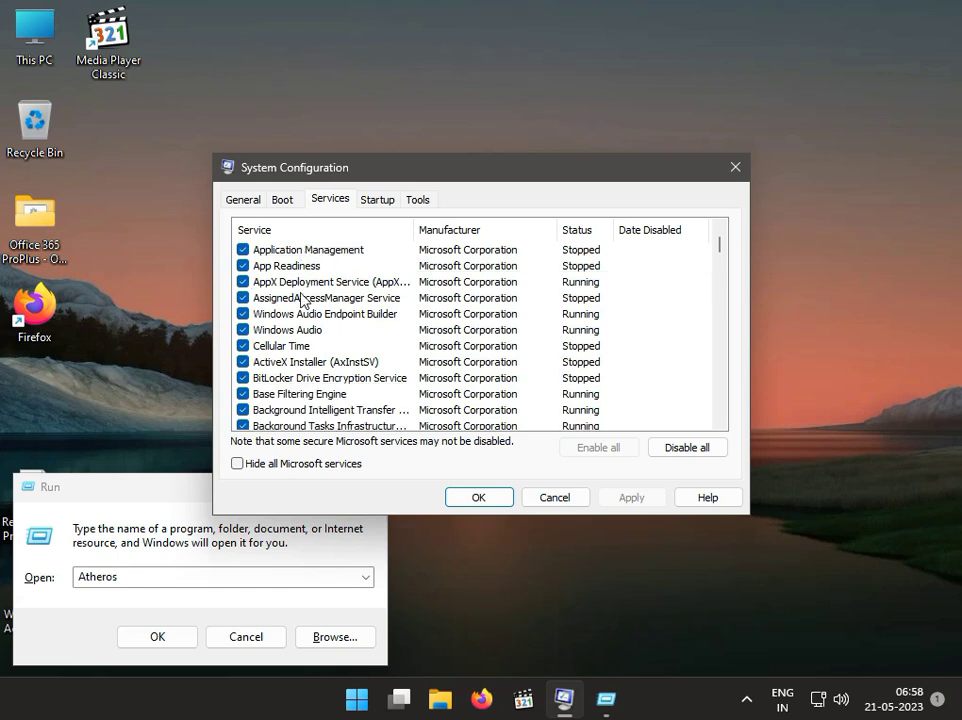
{"action": "scroll", "coordinate": [303, 300], "scroll_direction": "up", "scroll_amount": 1}
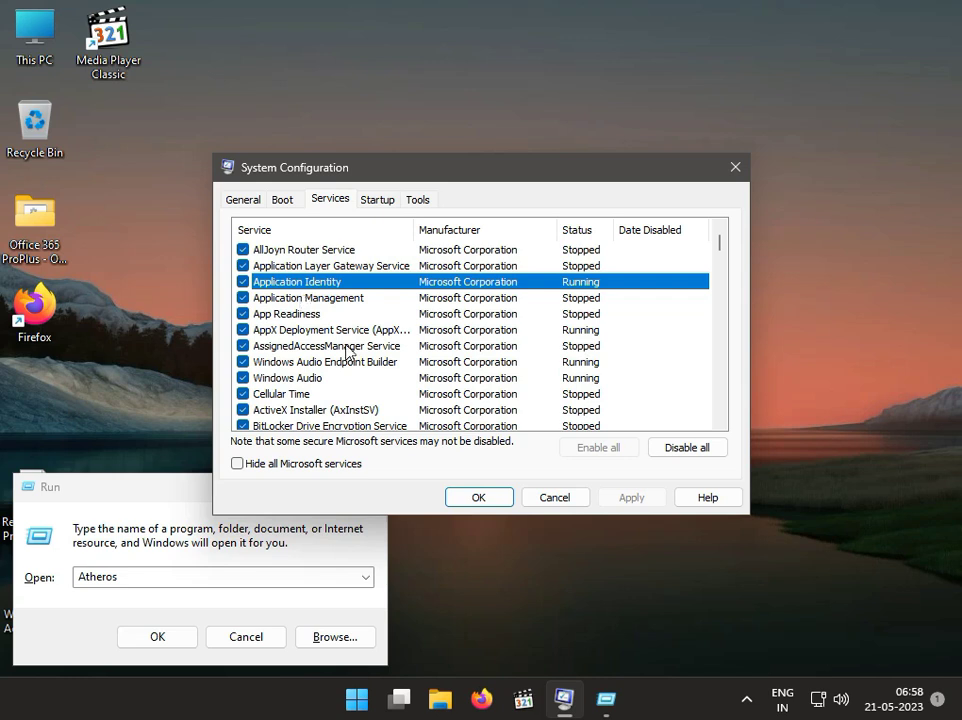
{"action": "scroll", "coordinate": [296, 318], "scroll_direction": "down", "scroll_amount": 1}
{"action": "scroll", "coordinate": [296, 318], "scroll_direction": "down", "scroll_amount": 3}
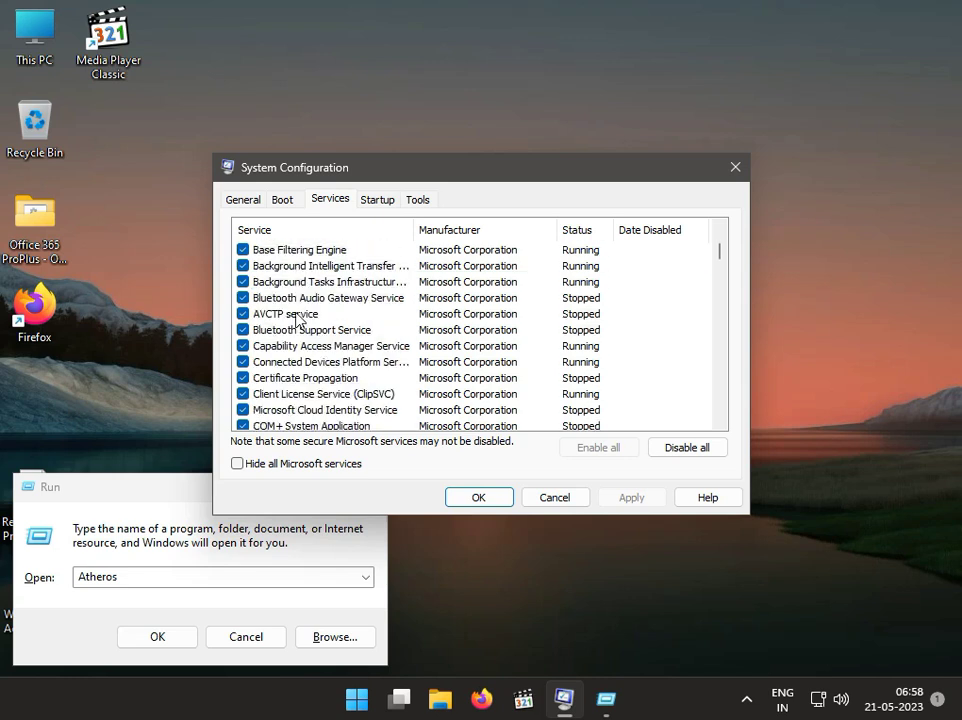
{"action": "scroll", "coordinate": [296, 318], "scroll_direction": "down", "scroll_amount": 12}
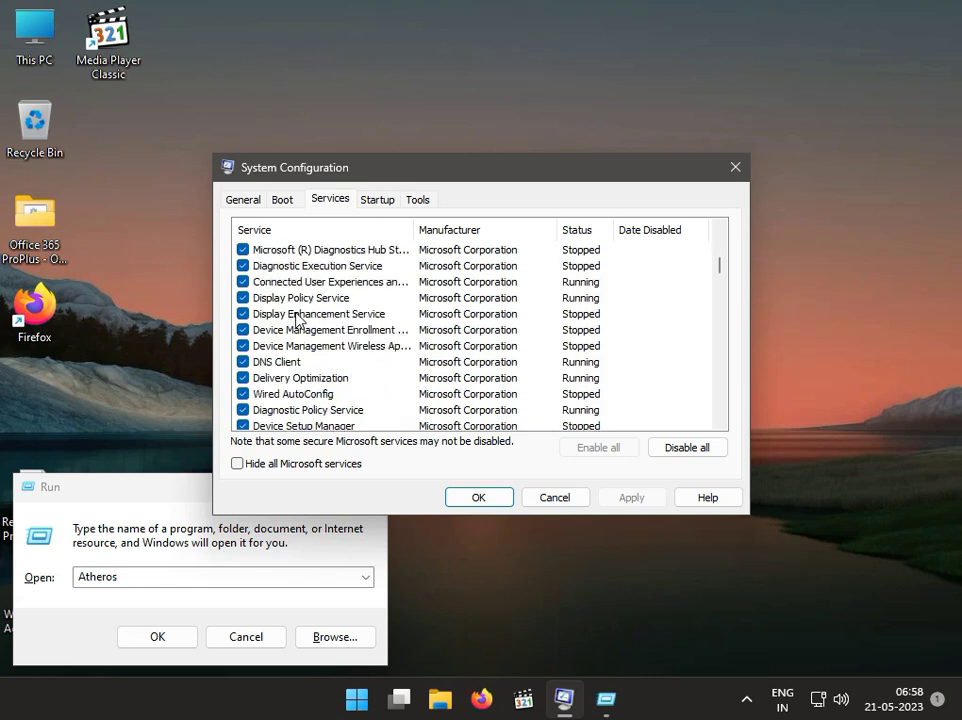
{"action": "scroll", "coordinate": [296, 318], "scroll_direction": "down", "scroll_amount": 7}
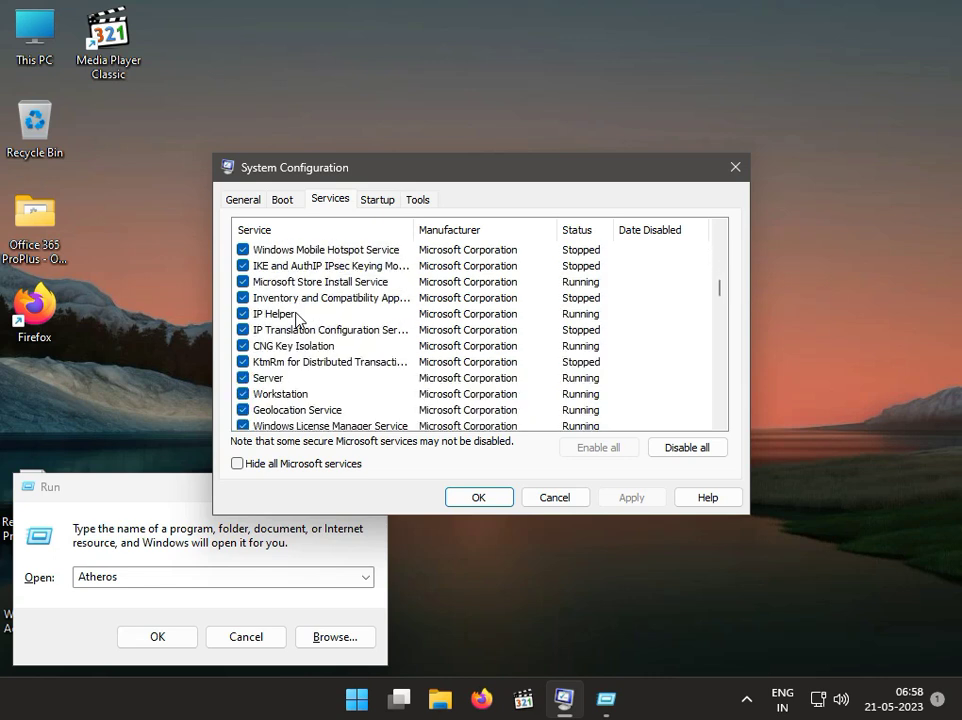
{"action": "scroll", "coordinate": [296, 318], "scroll_direction": "up", "scroll_amount": 4}
{"action": "scroll", "coordinate": [296, 318], "scroll_direction": "up", "scroll_amount": 2}
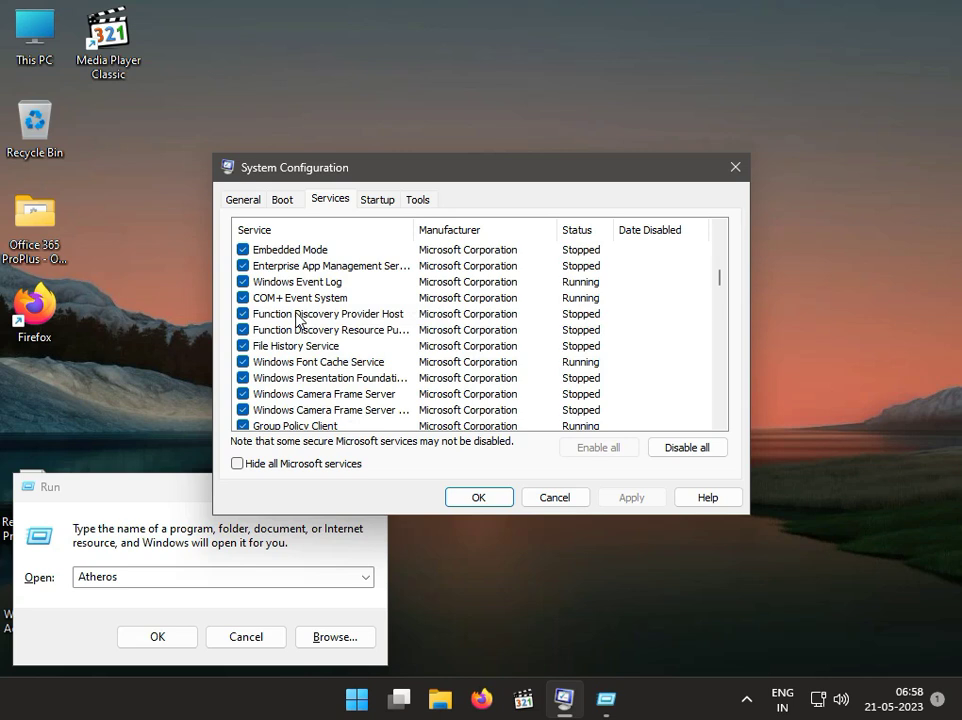
{"action": "scroll", "coordinate": [296, 318], "scroll_direction": "down", "scroll_amount": 10}
{"action": "scroll", "coordinate": [296, 318], "scroll_direction": "down", "scroll_amount": 12}
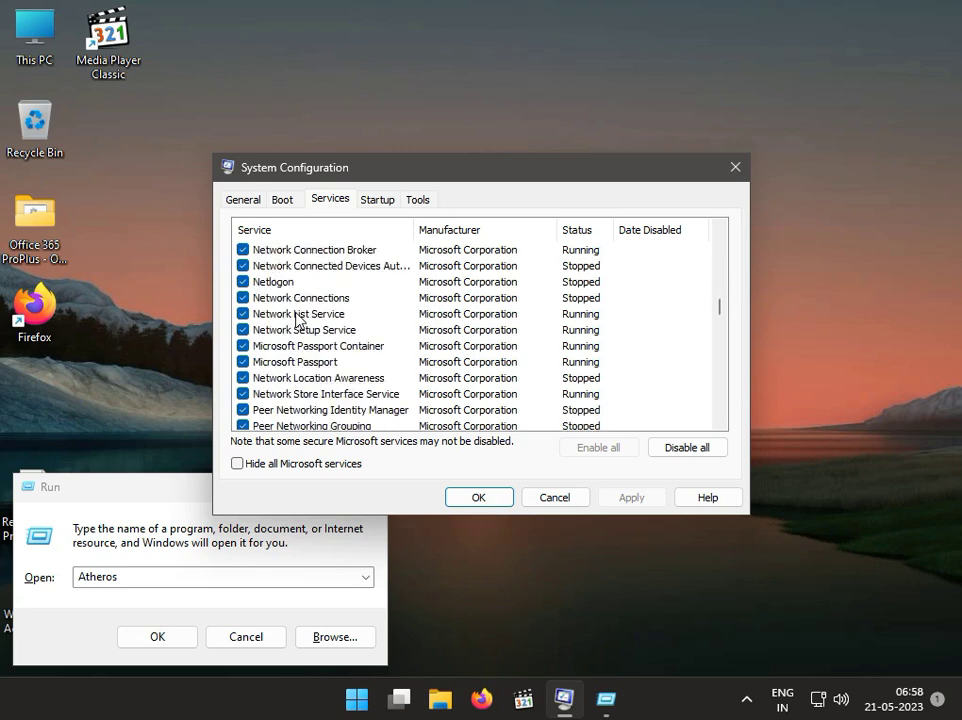
{"action": "scroll", "coordinate": [296, 318], "scroll_direction": "down", "scroll_amount": 12}
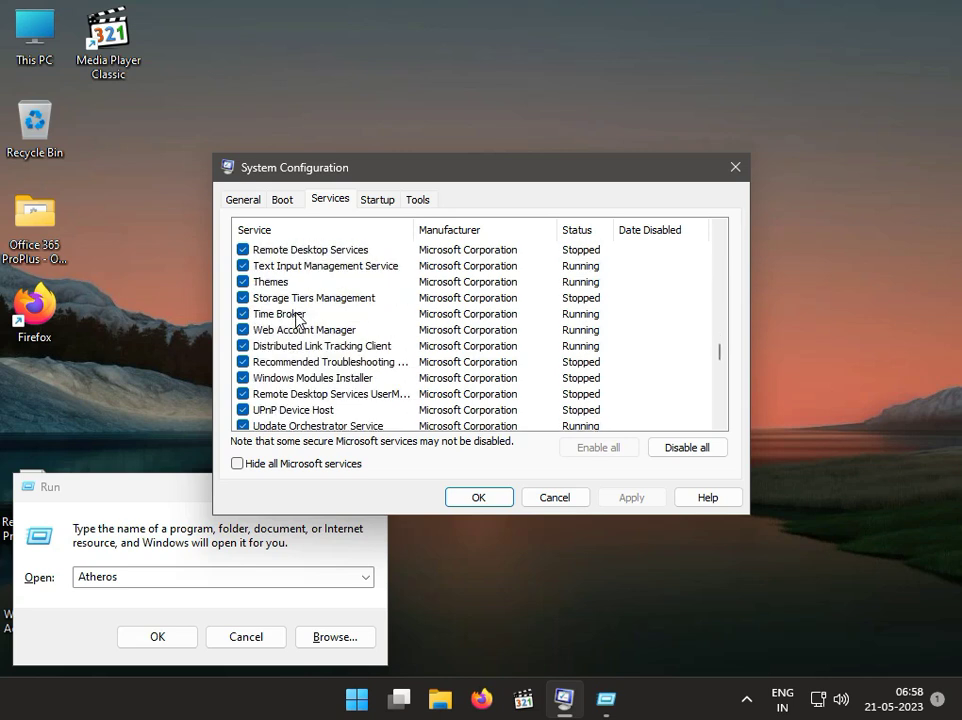
{"action": "scroll", "coordinate": [296, 318], "scroll_direction": "down", "scroll_amount": 3}
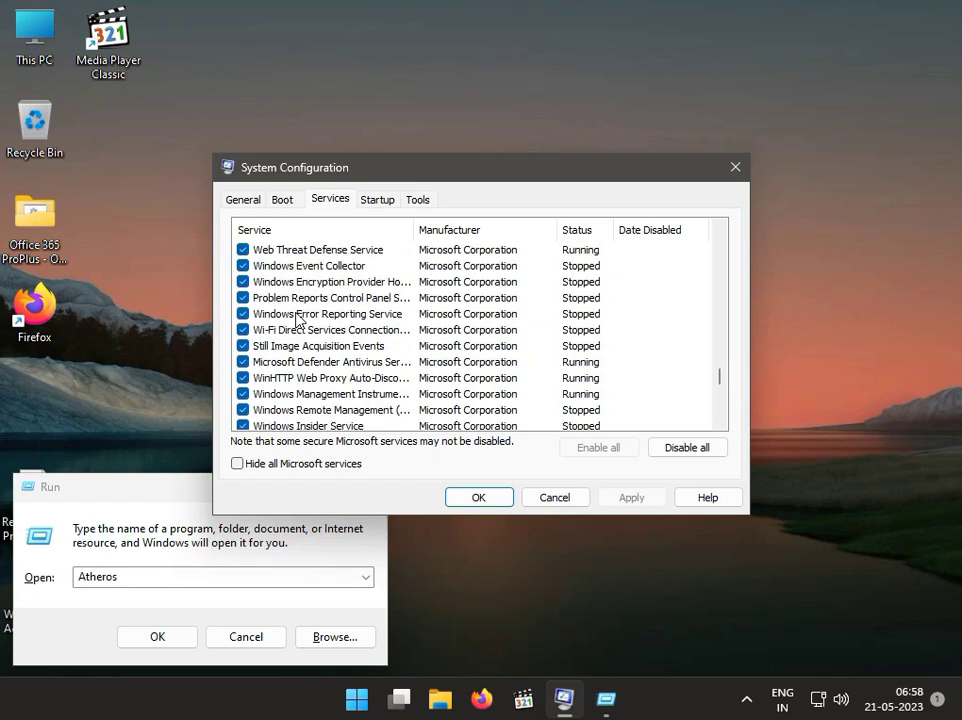
{"action": "scroll", "coordinate": [297, 319], "scroll_direction": "down", "scroll_amount": 9}
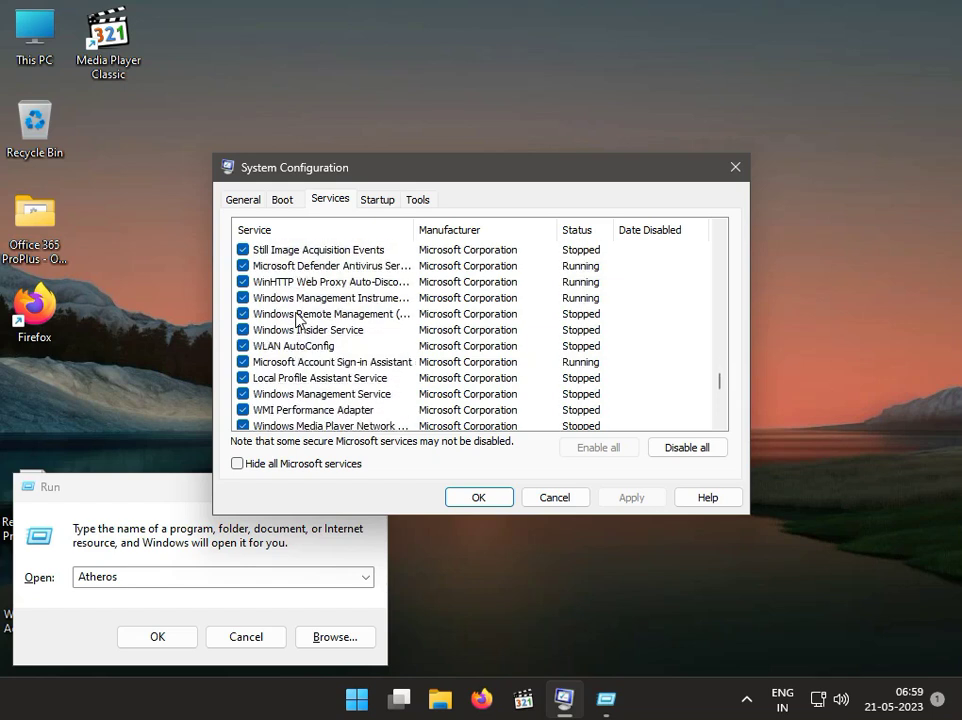
{"action": "scroll", "coordinate": [297, 318], "scroll_direction": "down", "scroll_amount": 6}
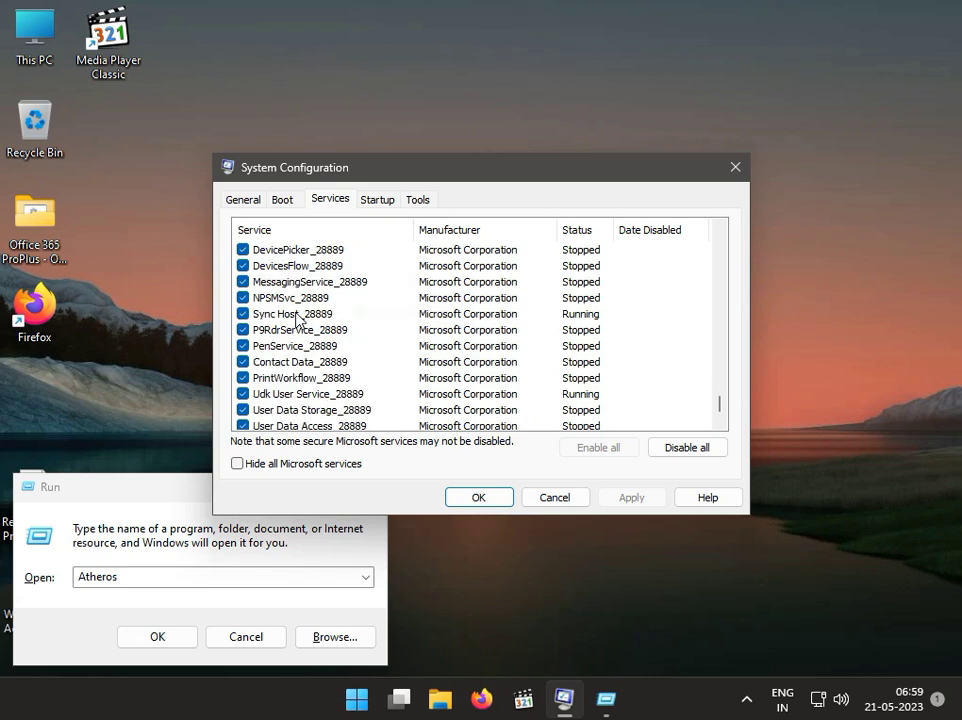
- Disable the Virtual Disk service in the services list and enable it again
{"action": "scroll", "coordinate": [297, 319], "scroll_direction": "up", "scroll_amount": 15}
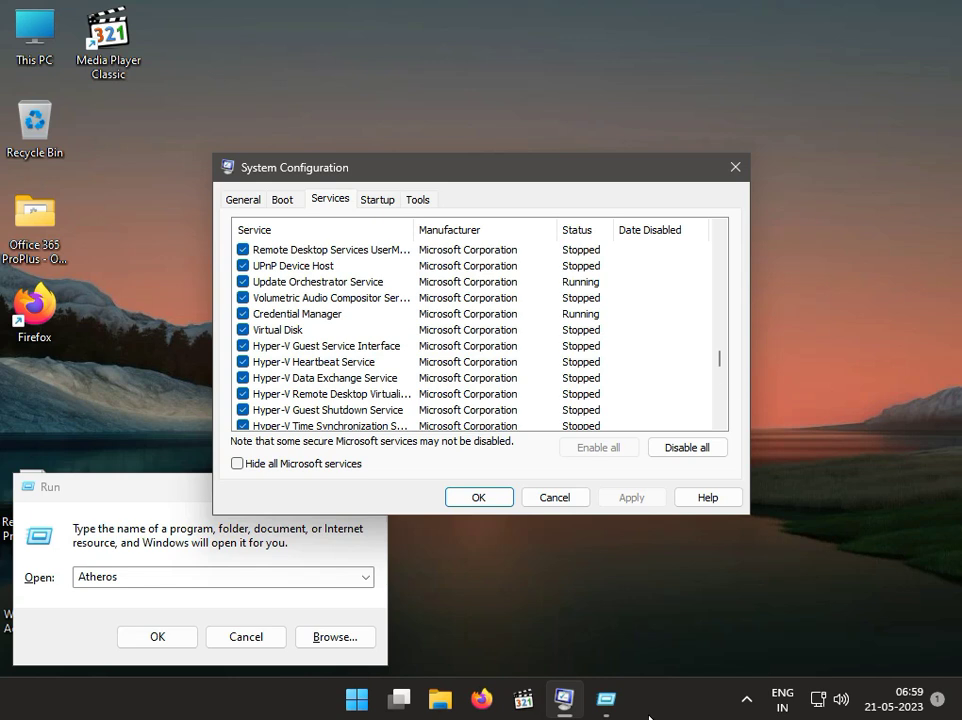
{"action": "left_click", "coordinate": [243, 330]}
{"action": "left_click", "coordinate": [243, 330]}
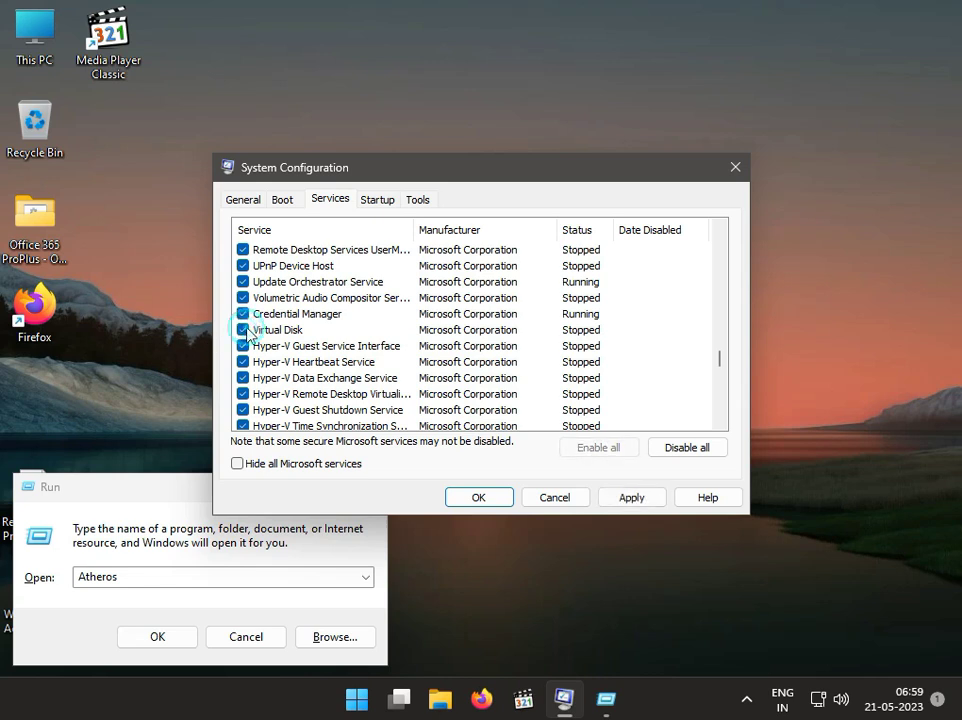
- Apply the System Configuration service settings, close the Run dialog and dismiss the restart prompt without restarting
{"action": "left_click", "coordinate": [658, 498]}
{"action": "left_click", "coordinate": [478, 498]}
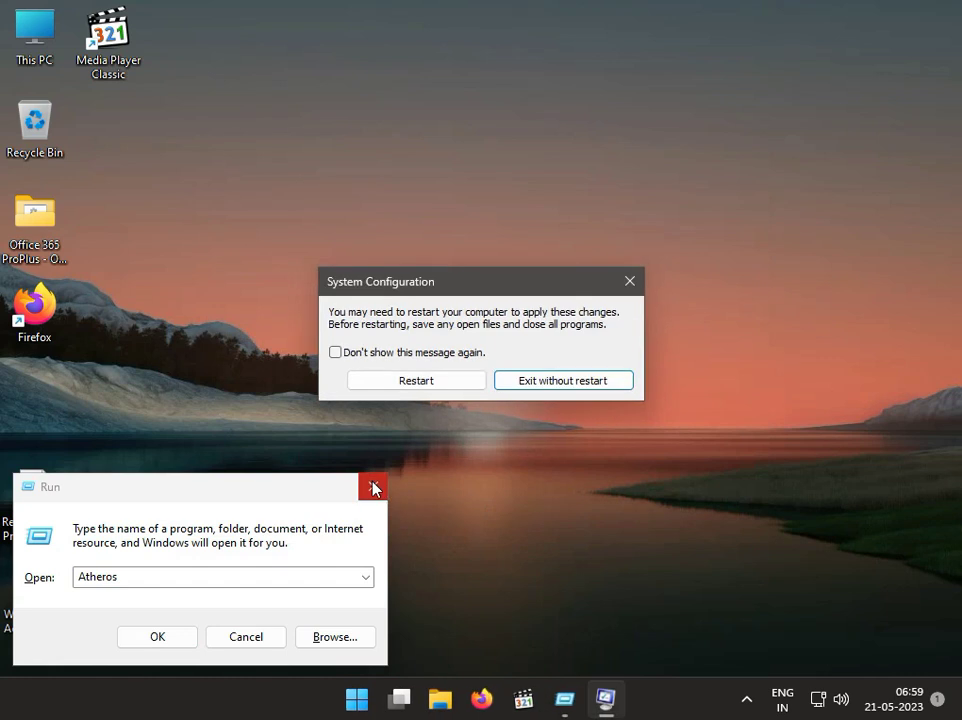
{"action": "left_click", "coordinate": [374, 488]}
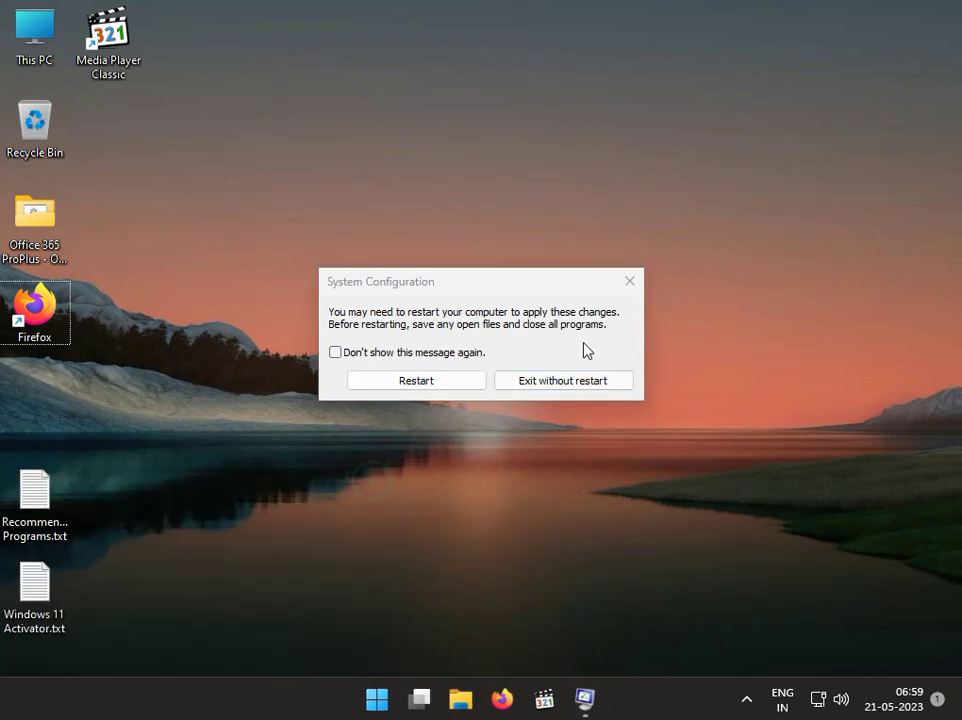
{"action": "left_click", "coordinate": [630, 282]}
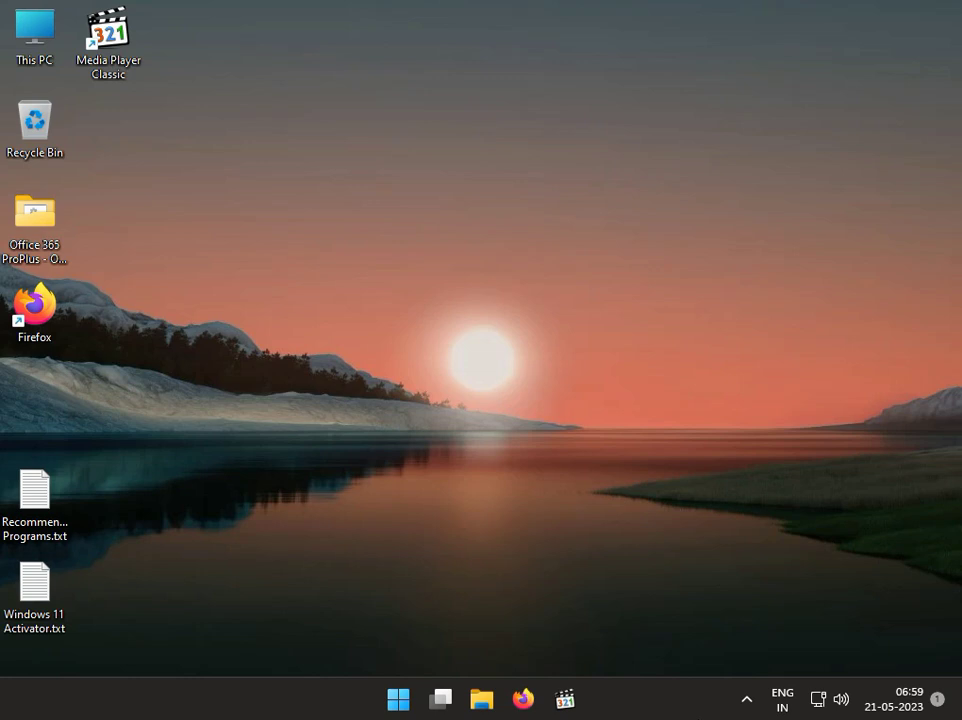
- Find Control Panel, open its list for uninstalling programs and show the installed Windows updates
{"action": "left_click", "coordinate": [398, 700]}
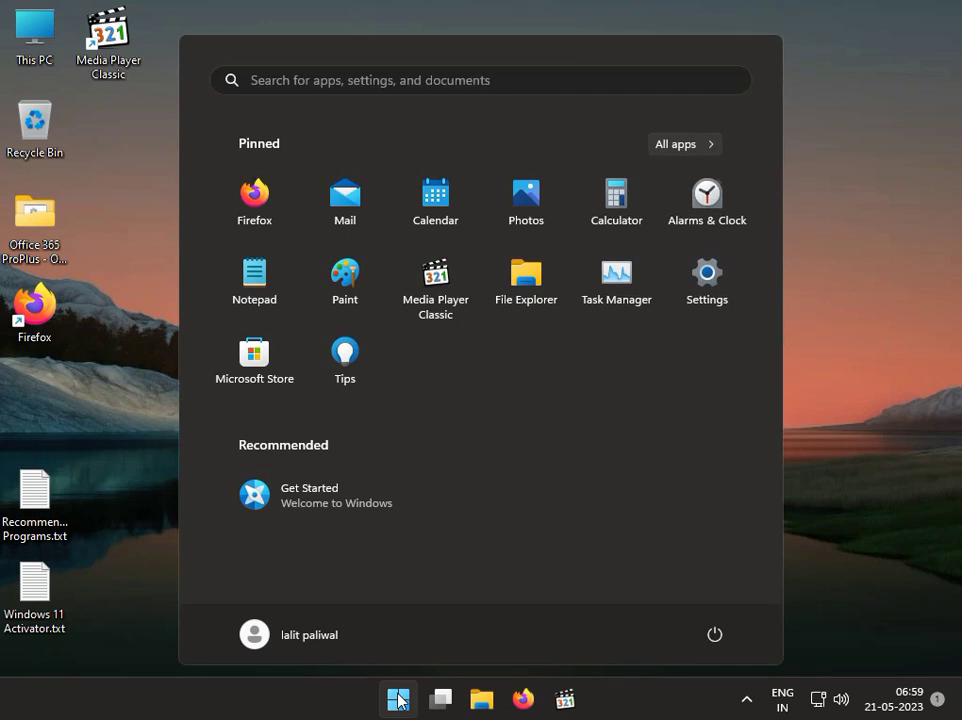
{"action": "type", "text": "control Panel"}
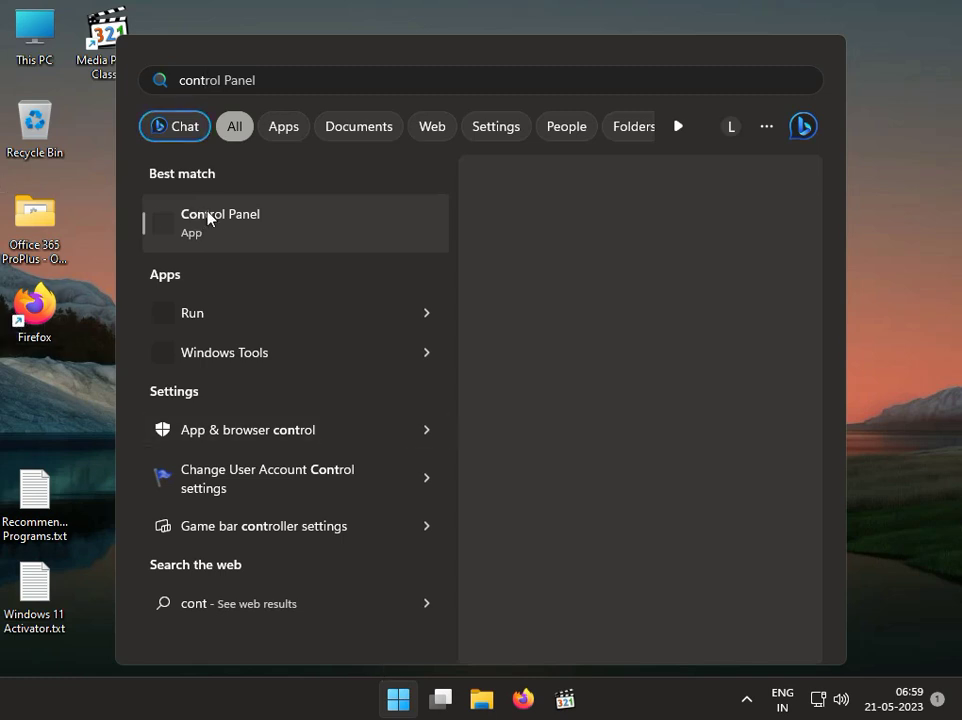
{"action": "left_click", "coordinate": [208, 217]}
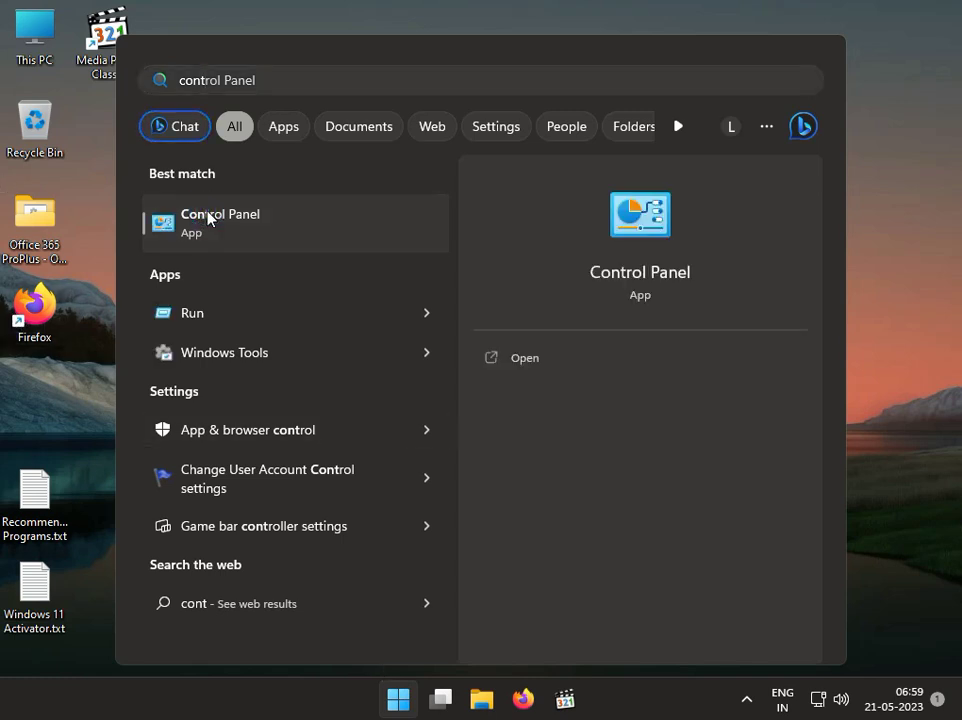
{"action": "left_click", "coordinate": [212, 219]}
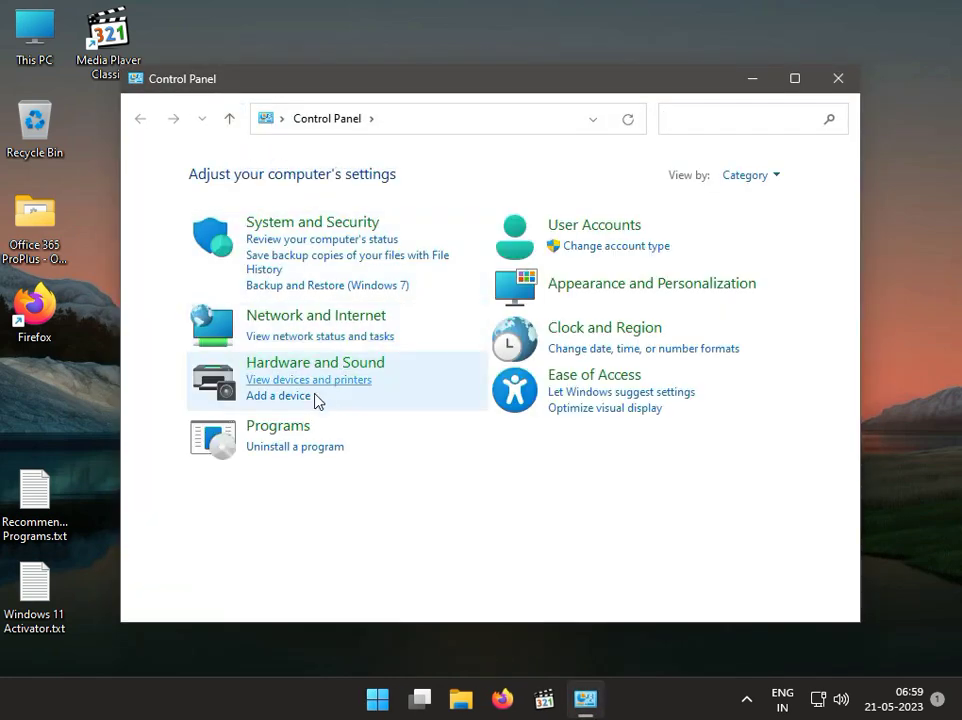
{"action": "left_click", "coordinate": [322, 447]}
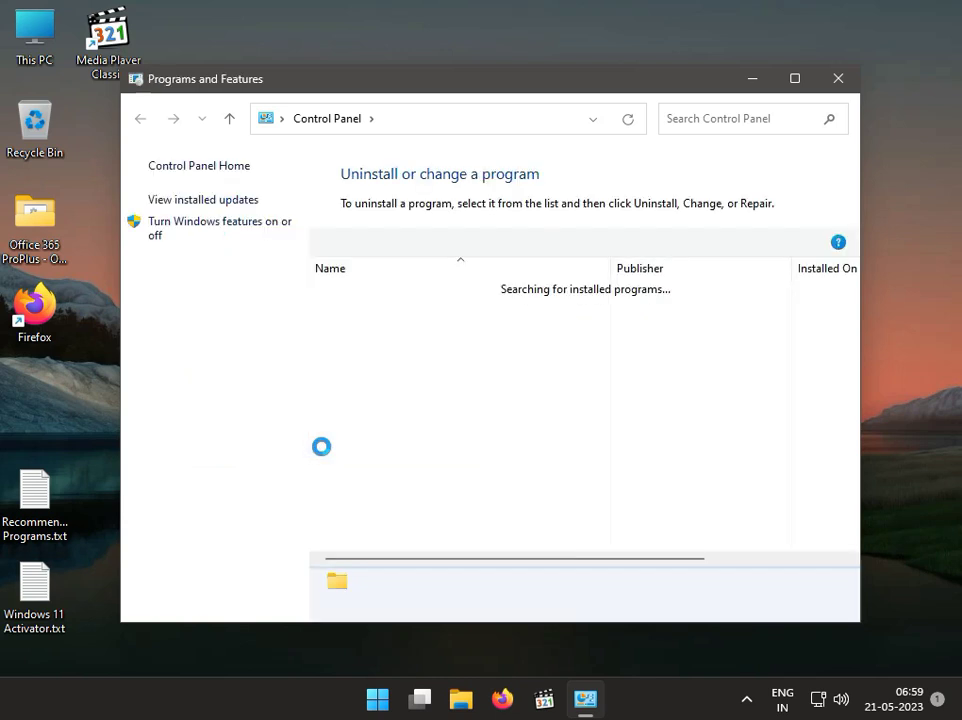
{"action": "left_click", "coordinate": [231, 201]}
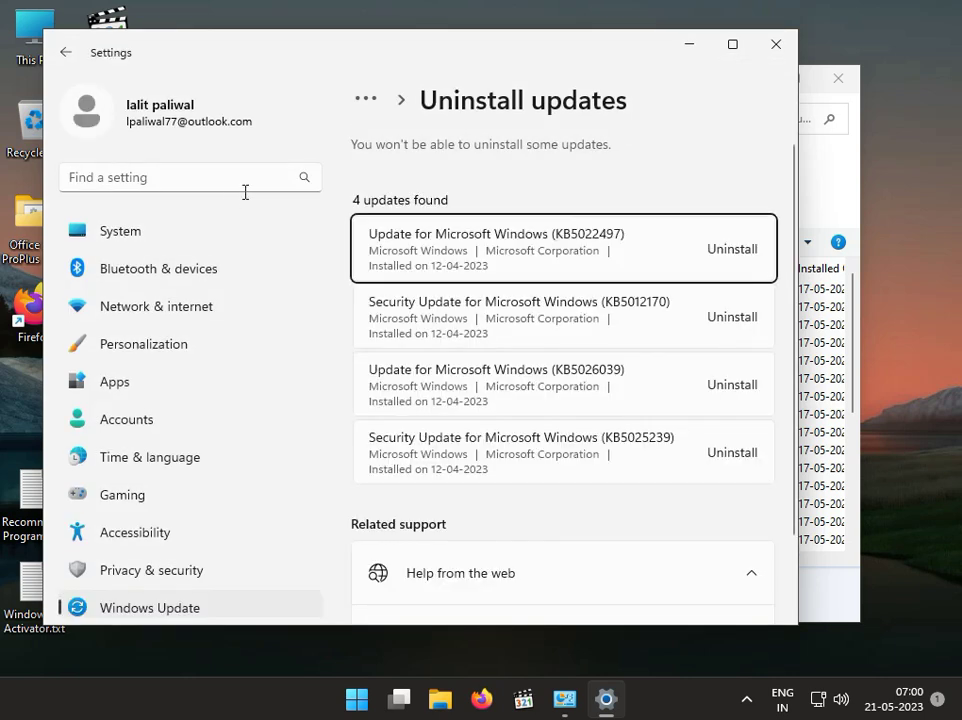
- Try to uninstall update KB5022497, and close the Settings and Programs and Features windows
{"action": "left_click", "coordinate": [684, 254]}
{"action": "left_click", "coordinate": [719, 249]}
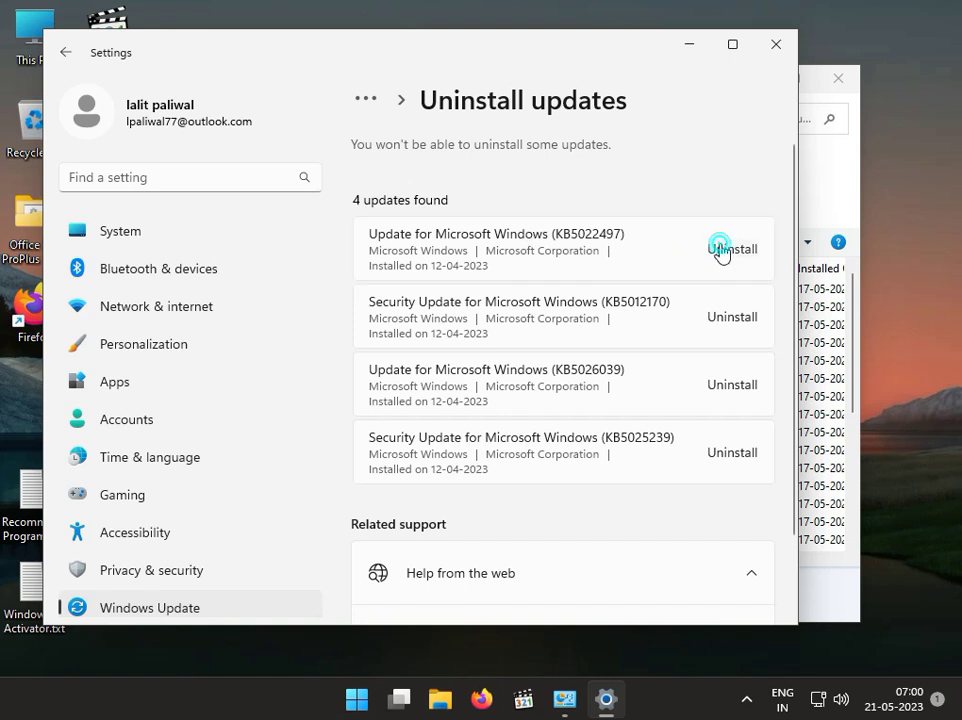
{"action": "left_click", "coordinate": [709, 339]}
{"action": "left_click", "coordinate": [757, 55]}
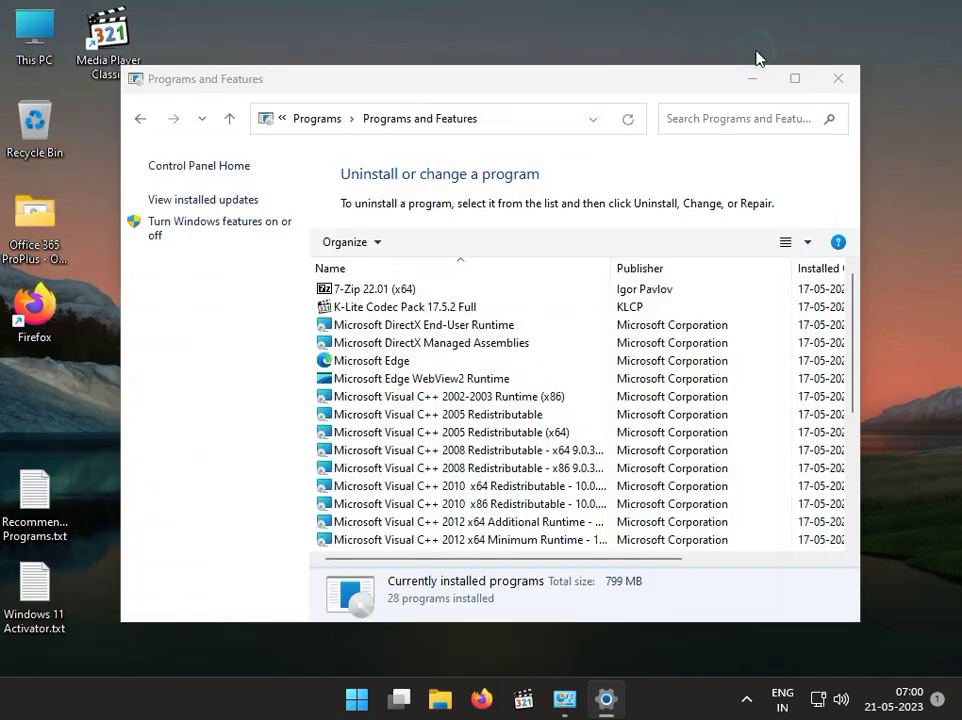
{"action": "left_click", "coordinate": [827, 79]}
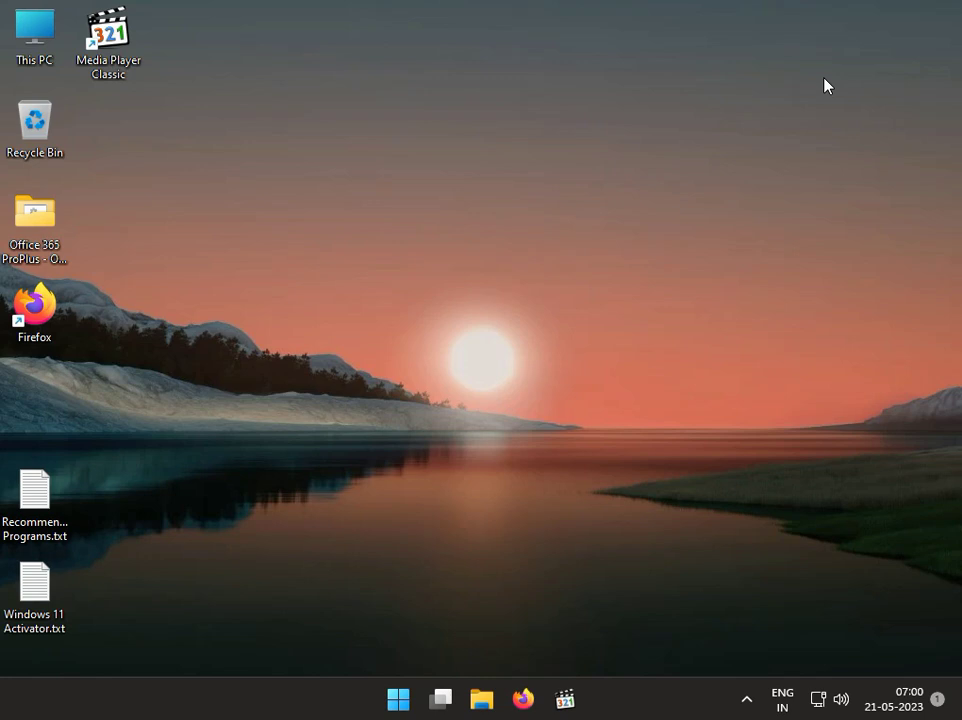
- Open Settings and show the list of installed apps
{"action": "left_click", "coordinate": [398, 698]}
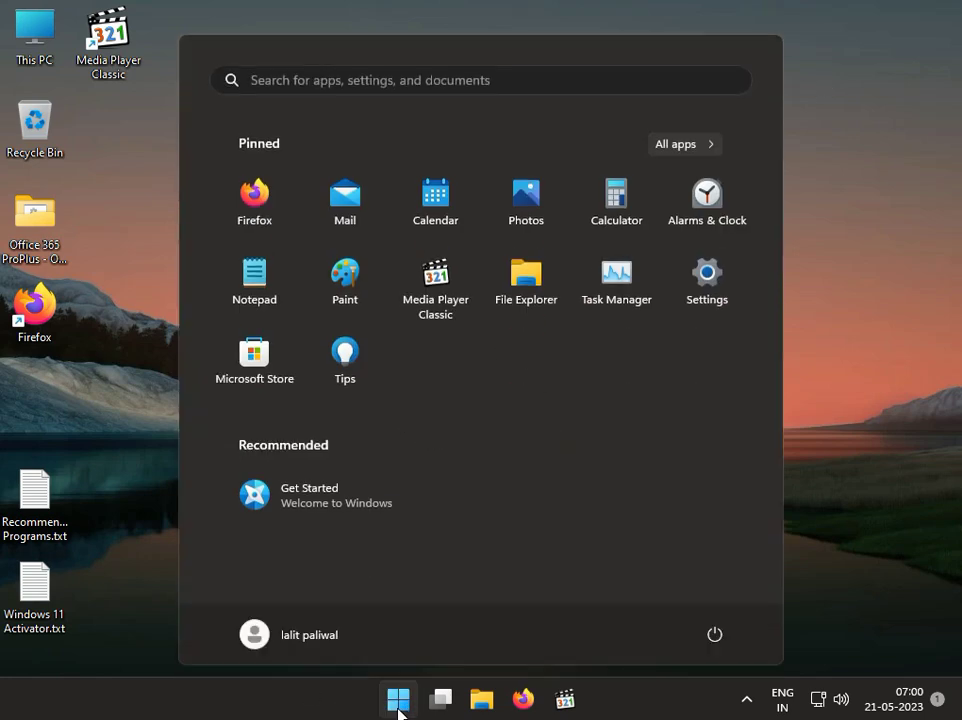
{"action": "left_click", "coordinate": [700, 278]}
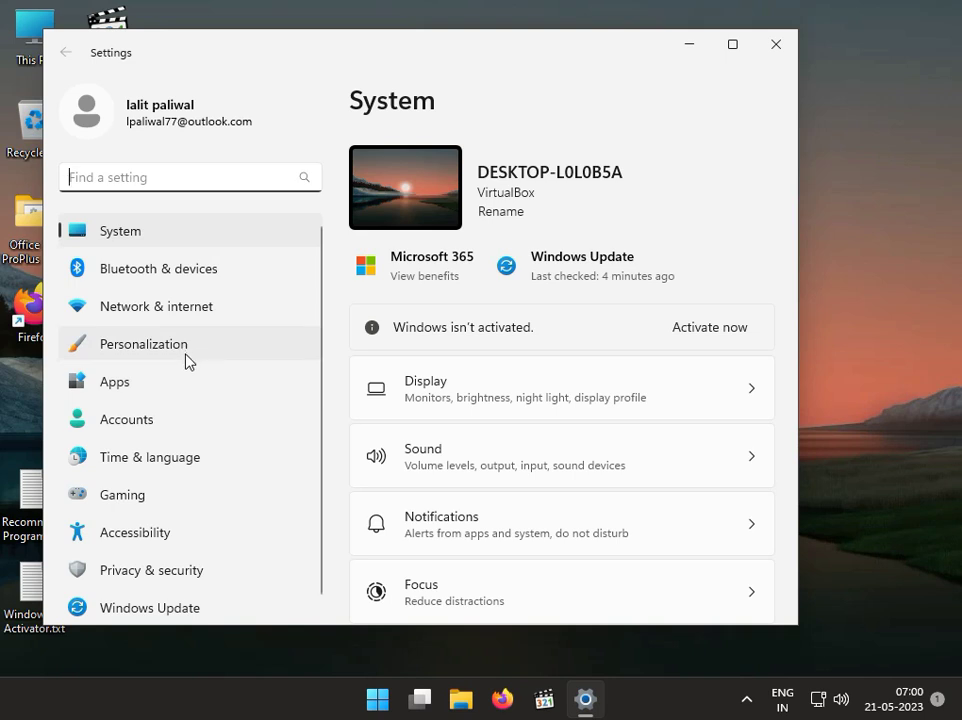
{"action": "left_click", "coordinate": [178, 385]}
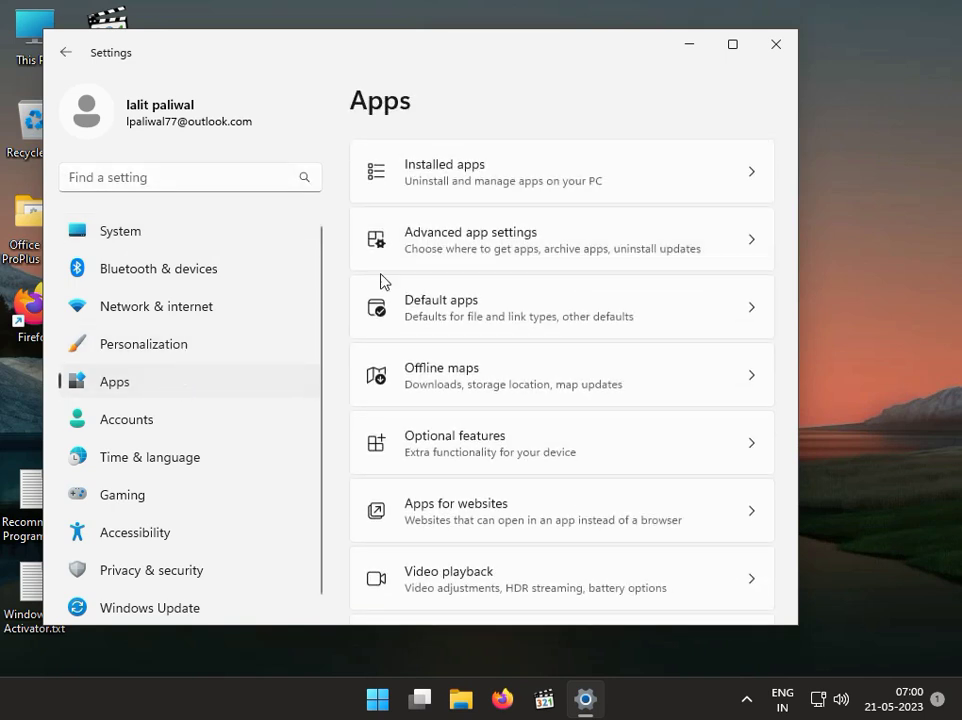
{"action": "left_click", "coordinate": [545, 191]}
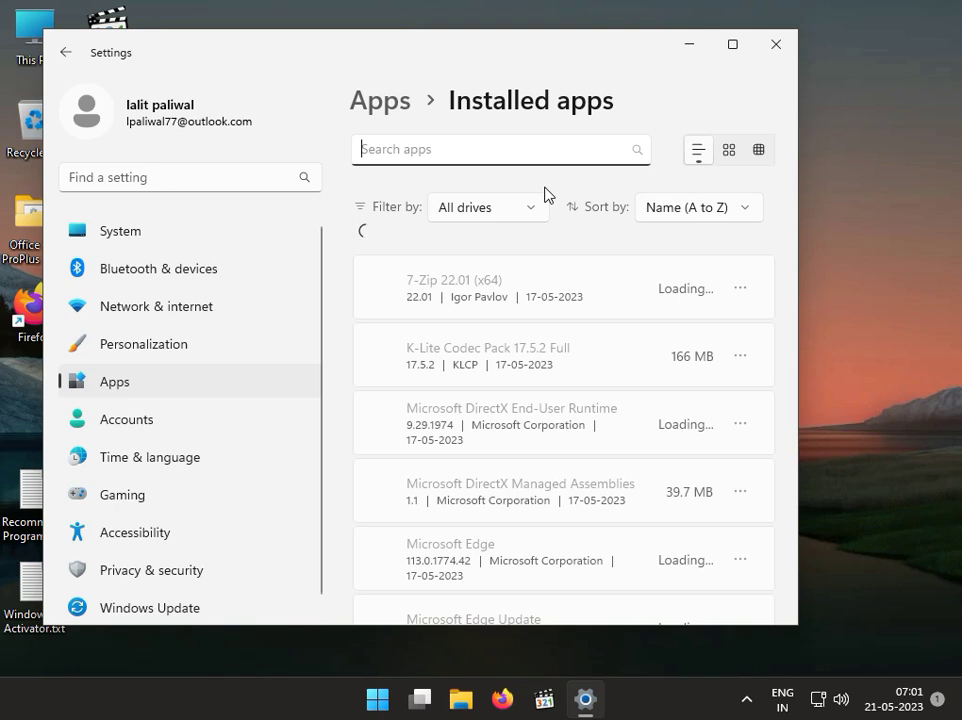
- Write 3DP net in the Run dialog, cancel it without executing, and close Settings
{"action": "key", "text": "super+r"}
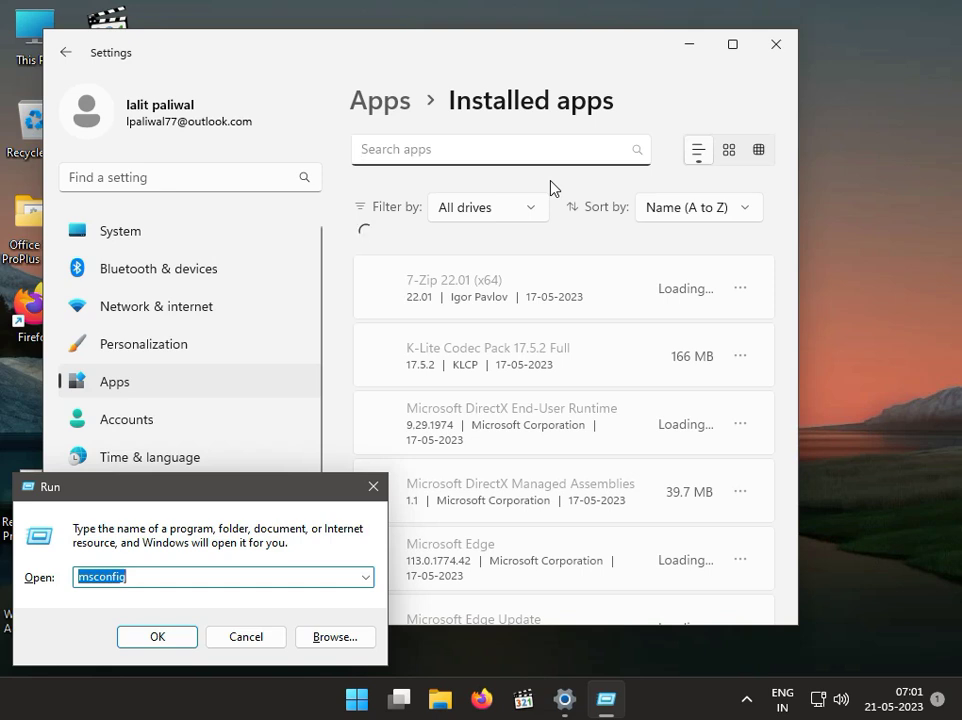
{"action": "type", "text": "DP "}
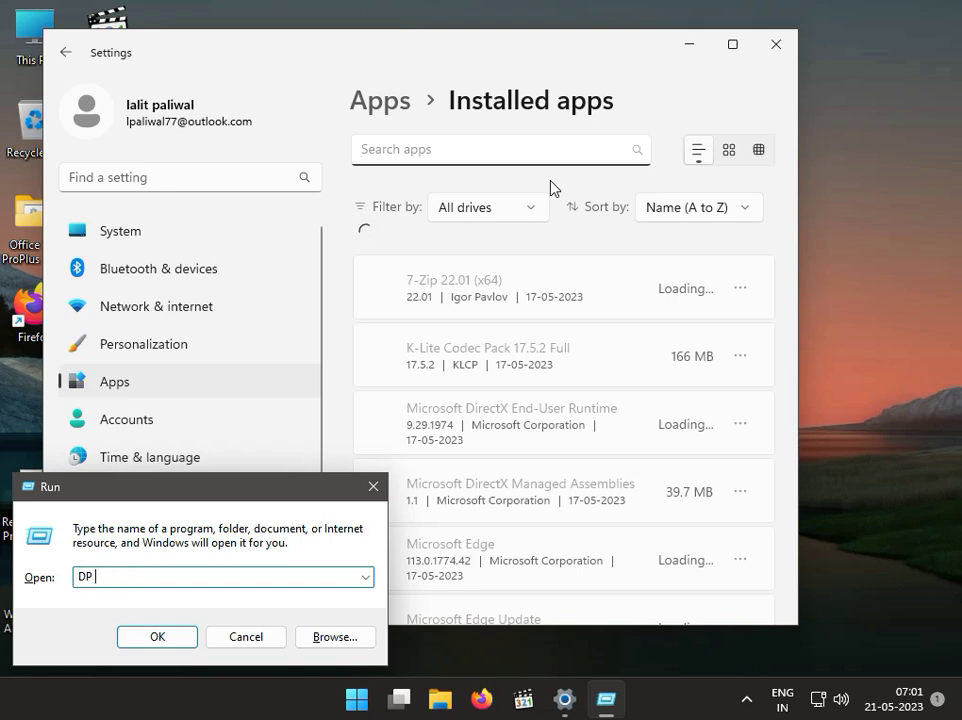
{"action": "type", "text": "net"}
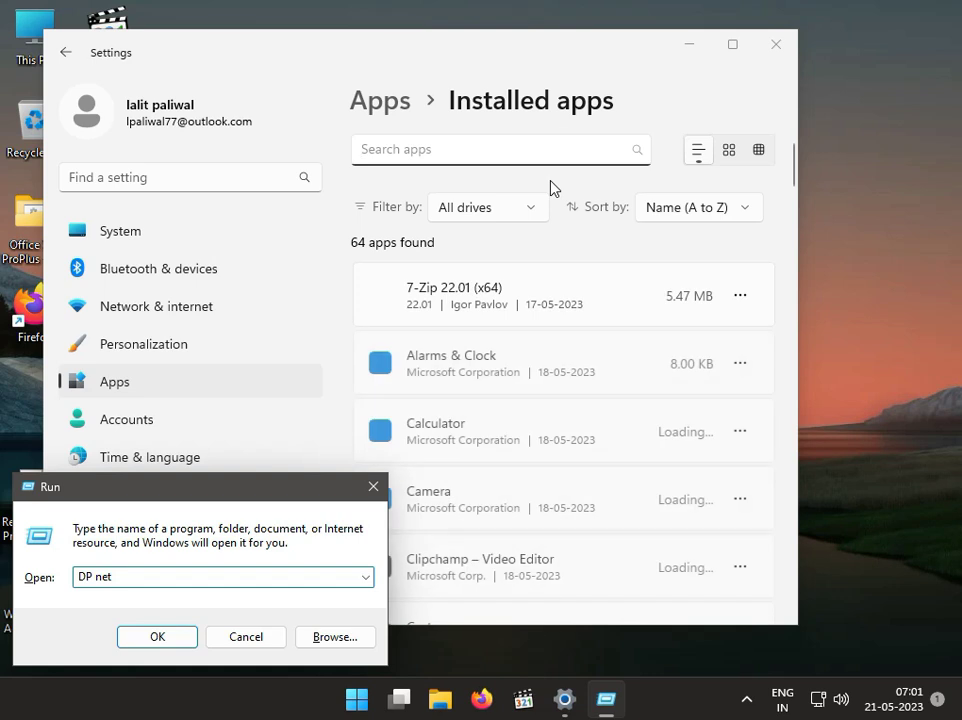
{"action": "key", "text": "Left"}
{"action": "key", "text": "Left"}
{"action": "key", "text": "Left"}
{"action": "key", "text": "Left"}
{"action": "key", "text": "Left"}
{"action": "key", "text": "Left"}
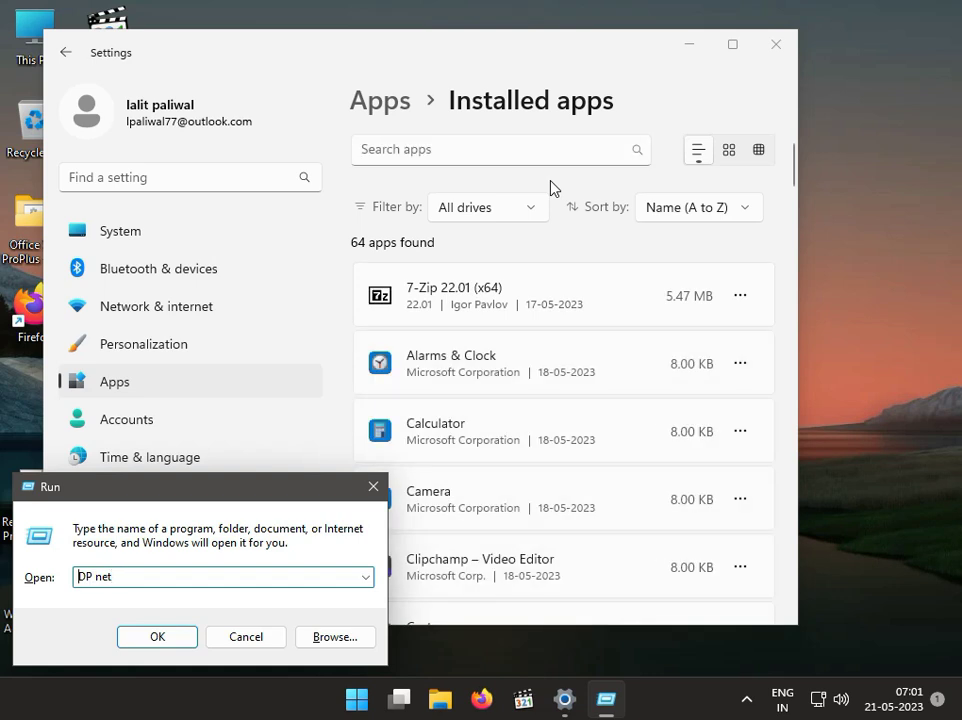
{"action": "type", "text": "3"}
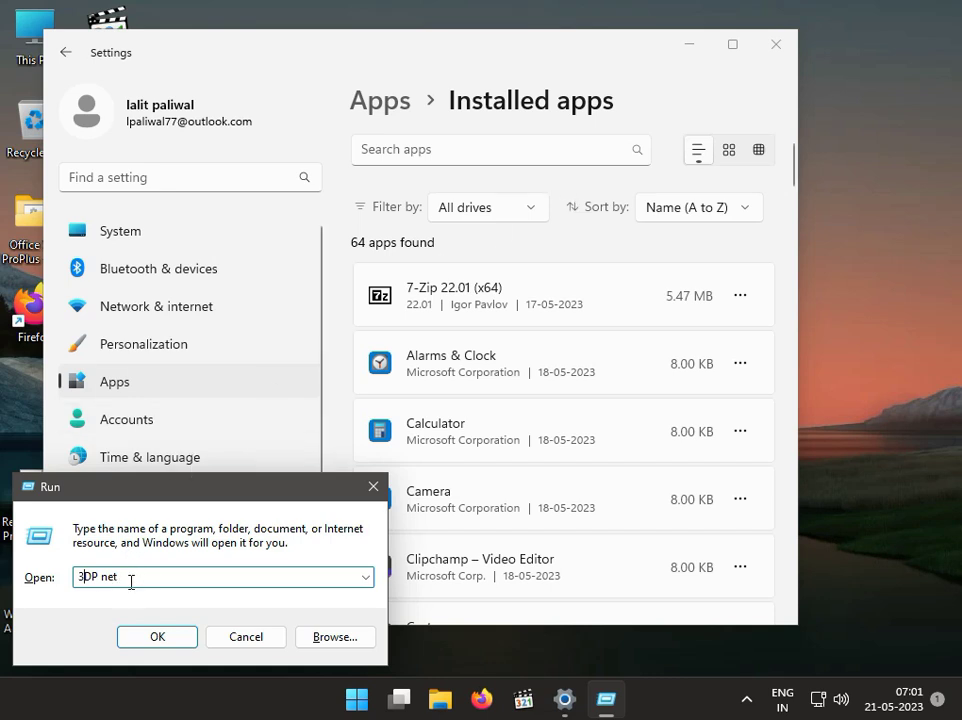
{"action": "left_click", "coordinate": [262, 637]}
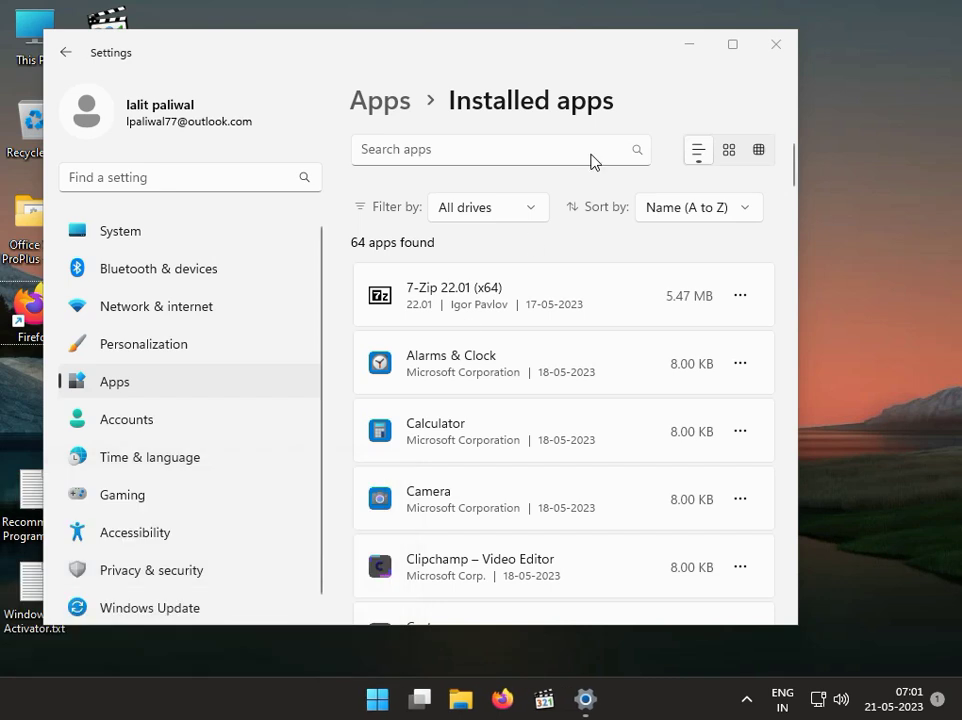
{"action": "left_click", "coordinate": [776, 42]}
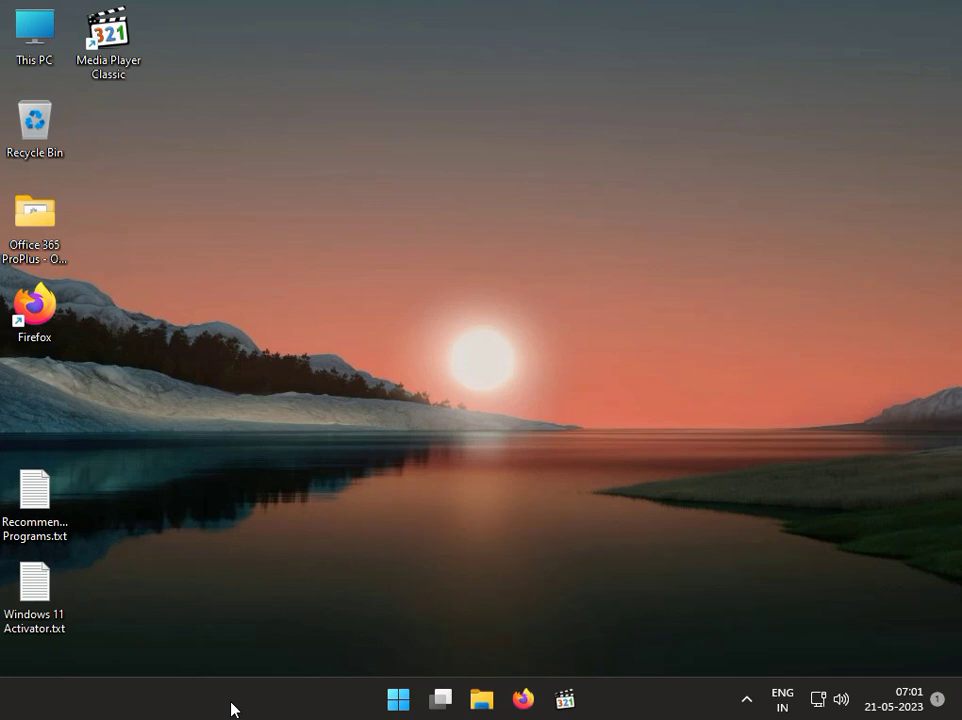
- Open the Windows Update page in Settings, look through the available updates and close the window
{"action": "left_click", "coordinate": [399, 699]}
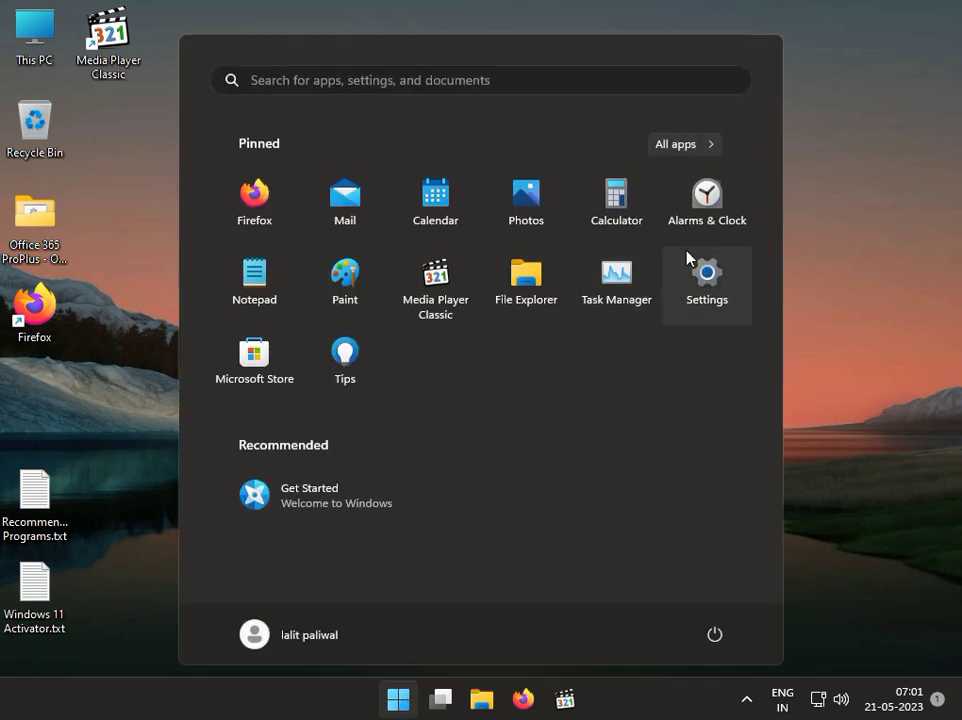
{"action": "left_click", "coordinate": [706, 274]}
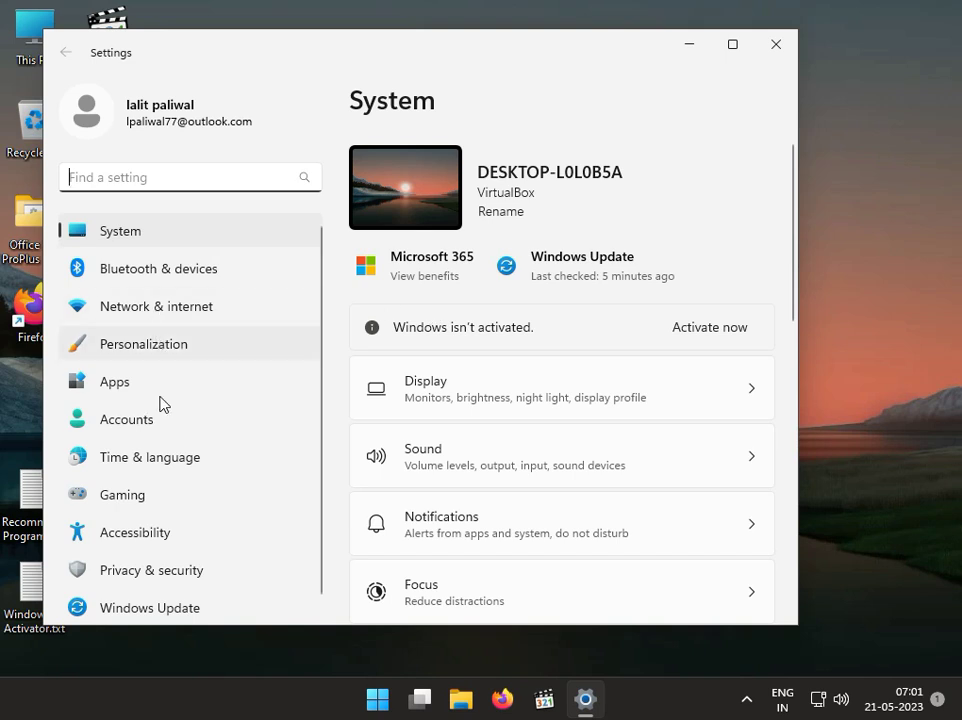
{"action": "scroll", "coordinate": [175, 460], "scroll_direction": "down", "scroll_amount": 1}
{"action": "scroll", "coordinate": [186, 580], "scroll_direction": "up", "scroll_amount": 1}
{"action": "left_click", "coordinate": [188, 606]}
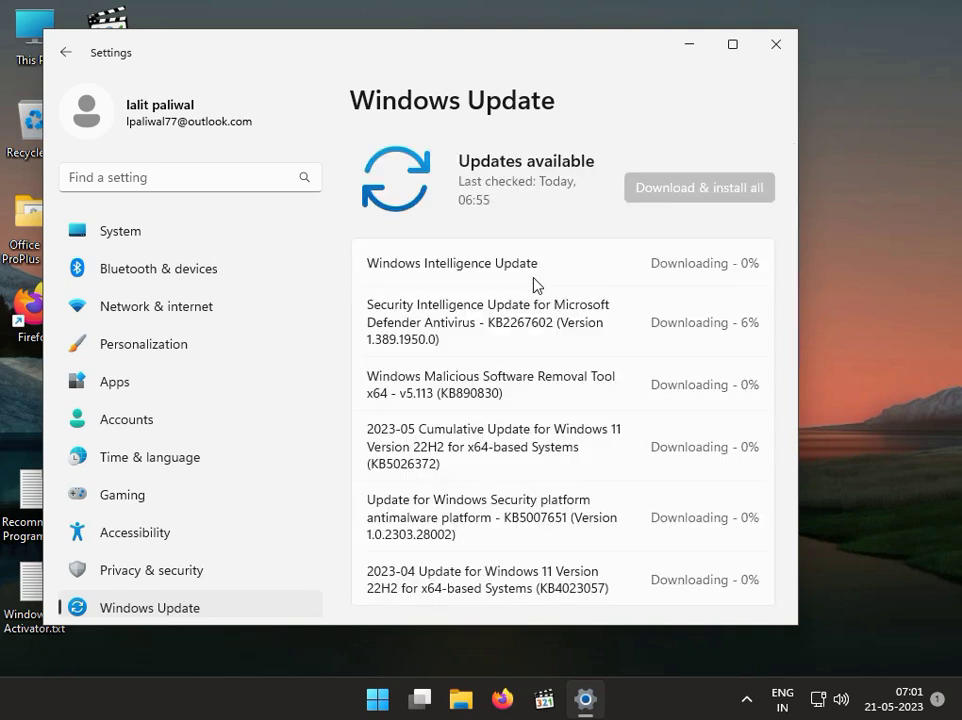
{"action": "scroll", "coordinate": [575, 296], "scroll_direction": "down", "scroll_amount": 5}
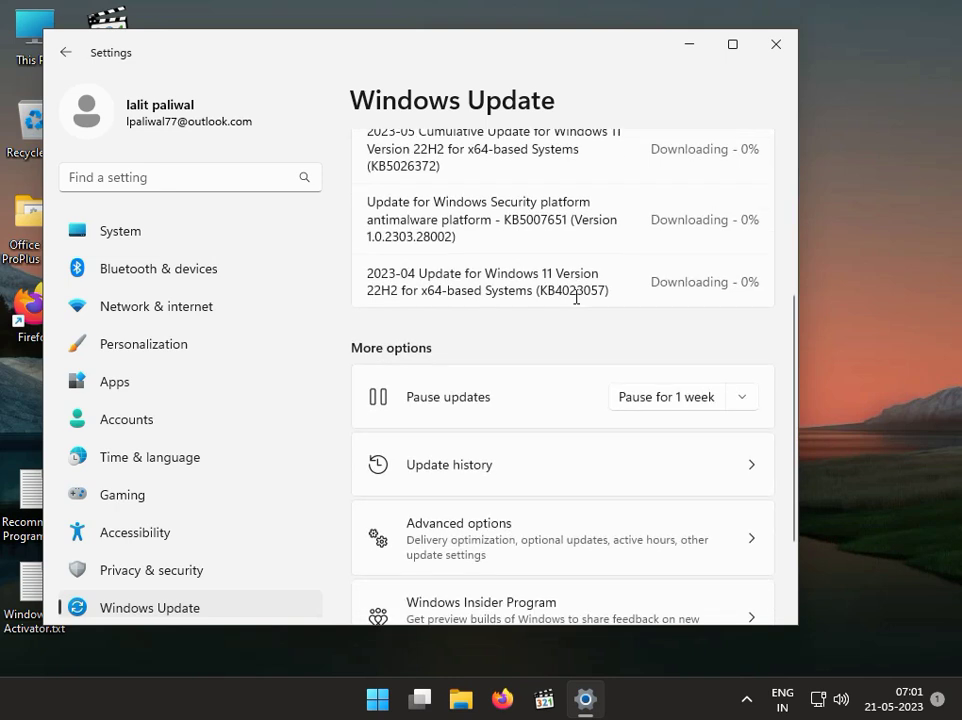
{"action": "scroll", "coordinate": [576, 297], "scroll_direction": "up", "scroll_amount": 3}
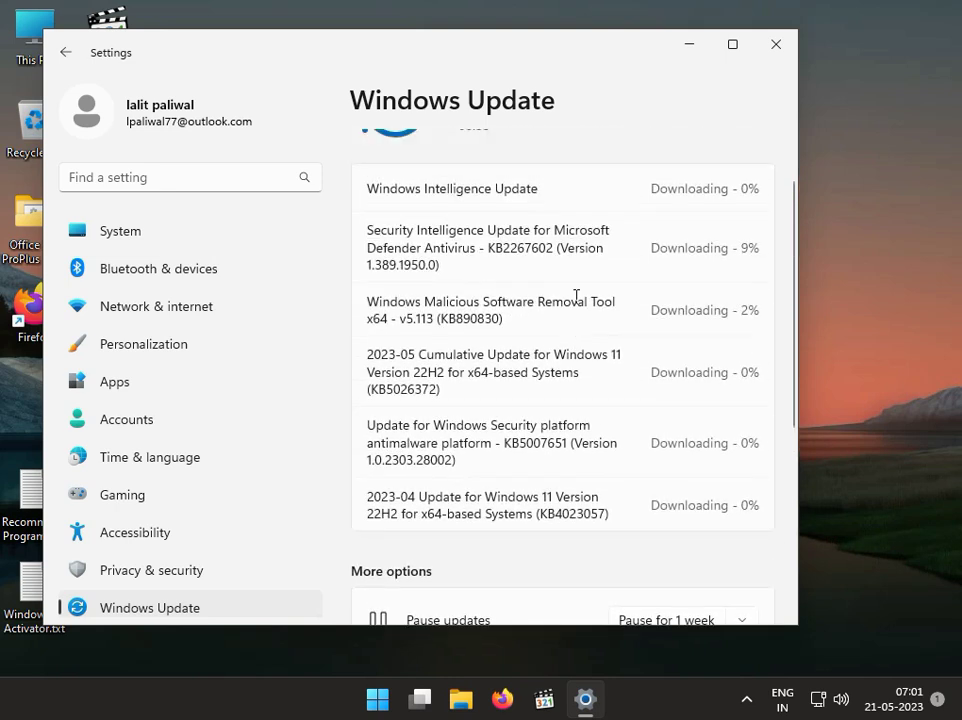
{"action": "left_click", "coordinate": [778, 44]}
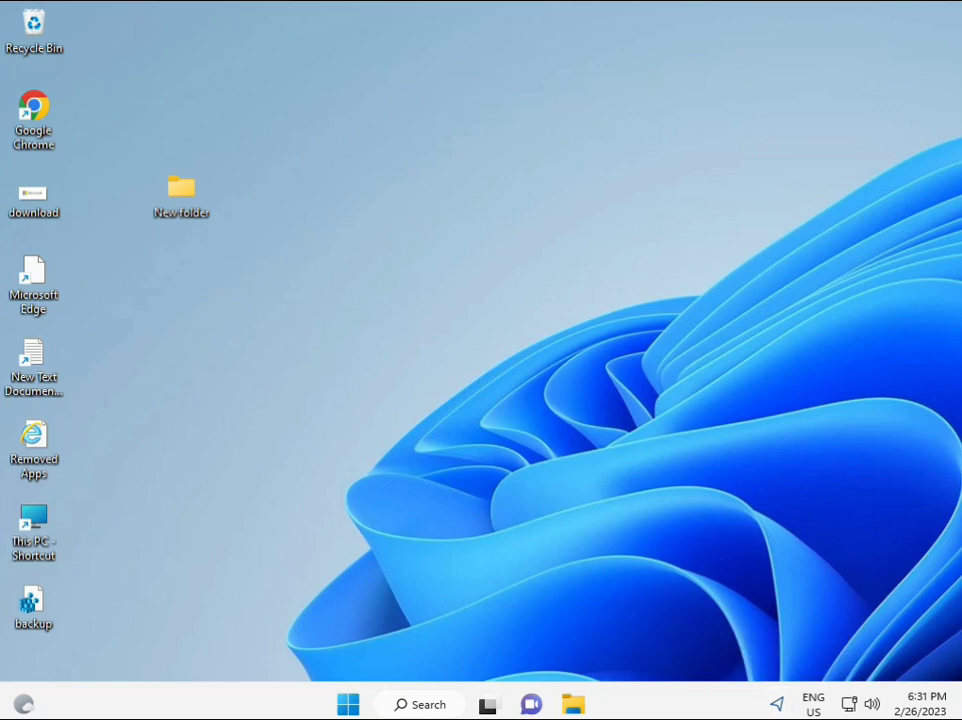
- Find Command Prompt with the search term cmd, run it as administrator and approve the User Account Control request
{"action": "left_click", "coordinate": [348, 705]}
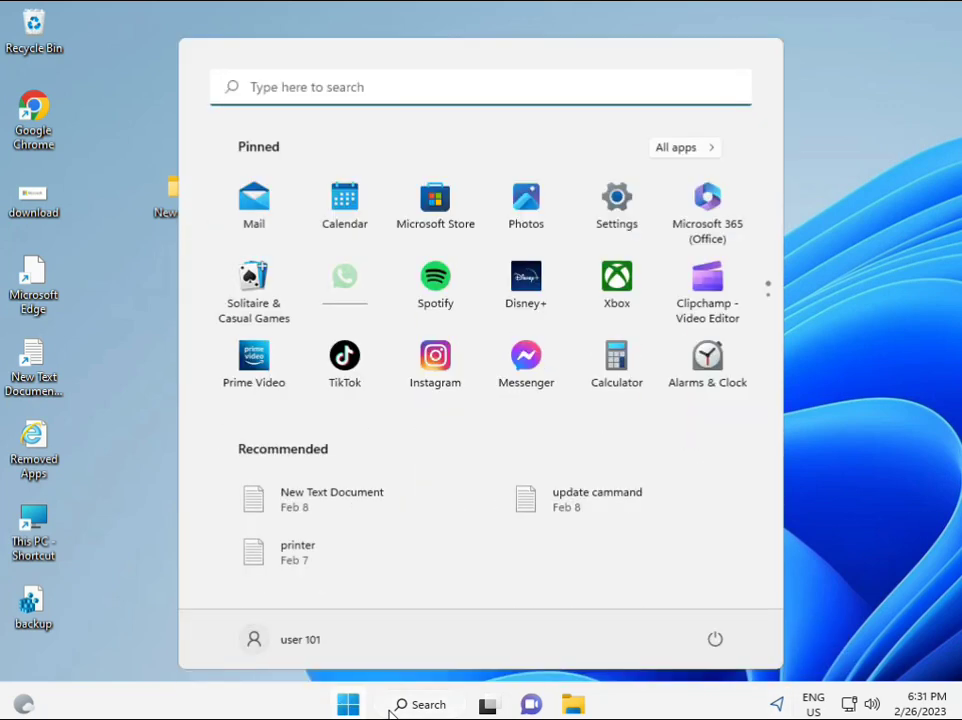
{"action": "type", "text": "cmd"}
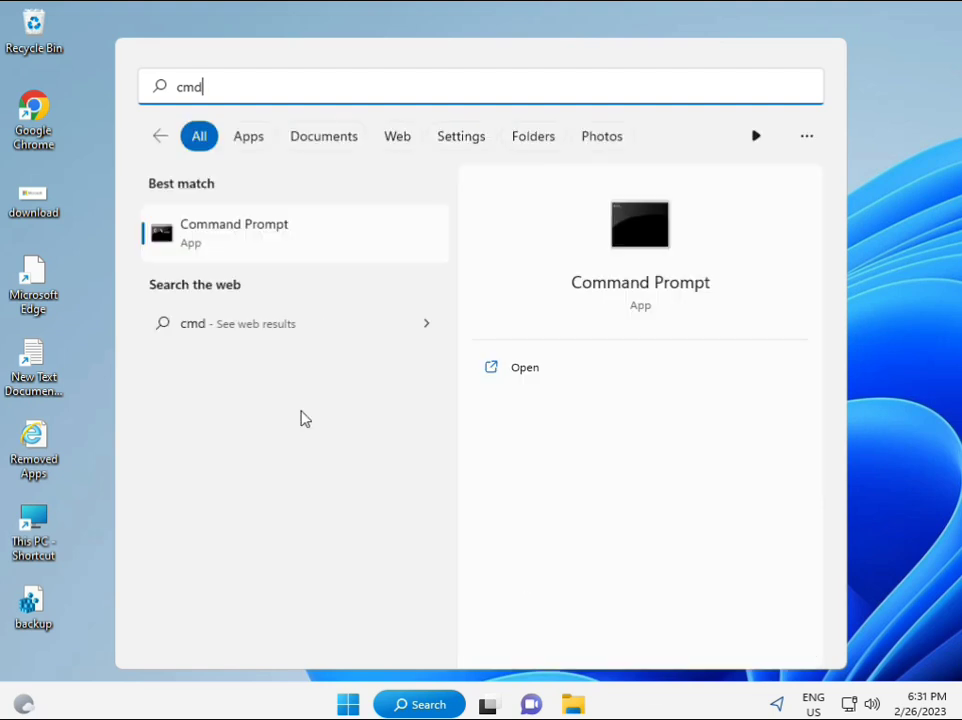
{"action": "left_click", "coordinate": [212, 234]}
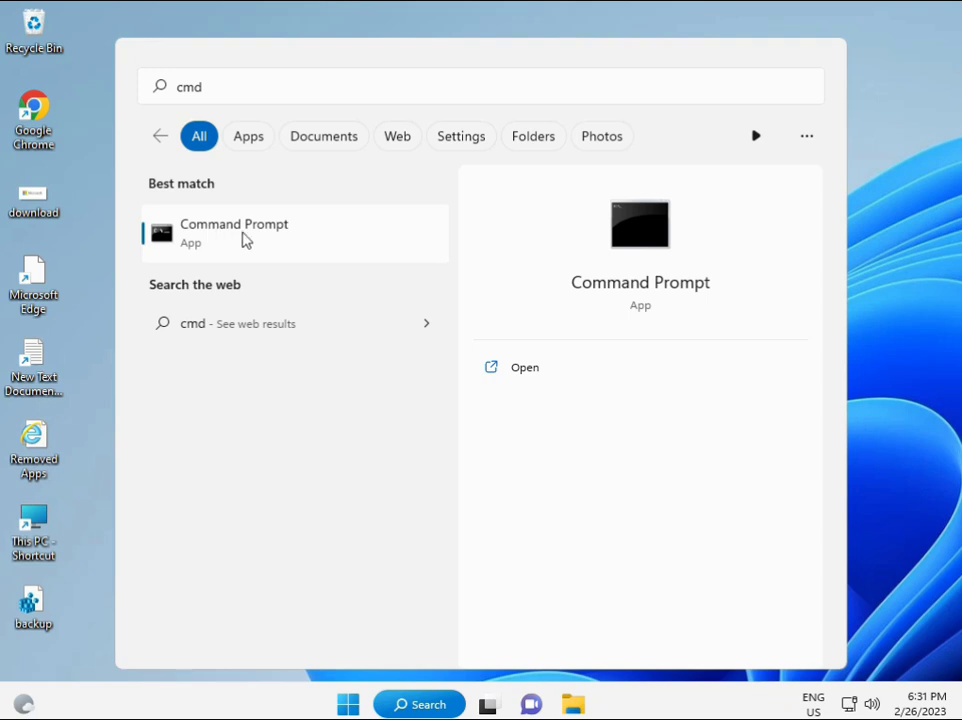
{"action": "right_click", "coordinate": [244, 240]}
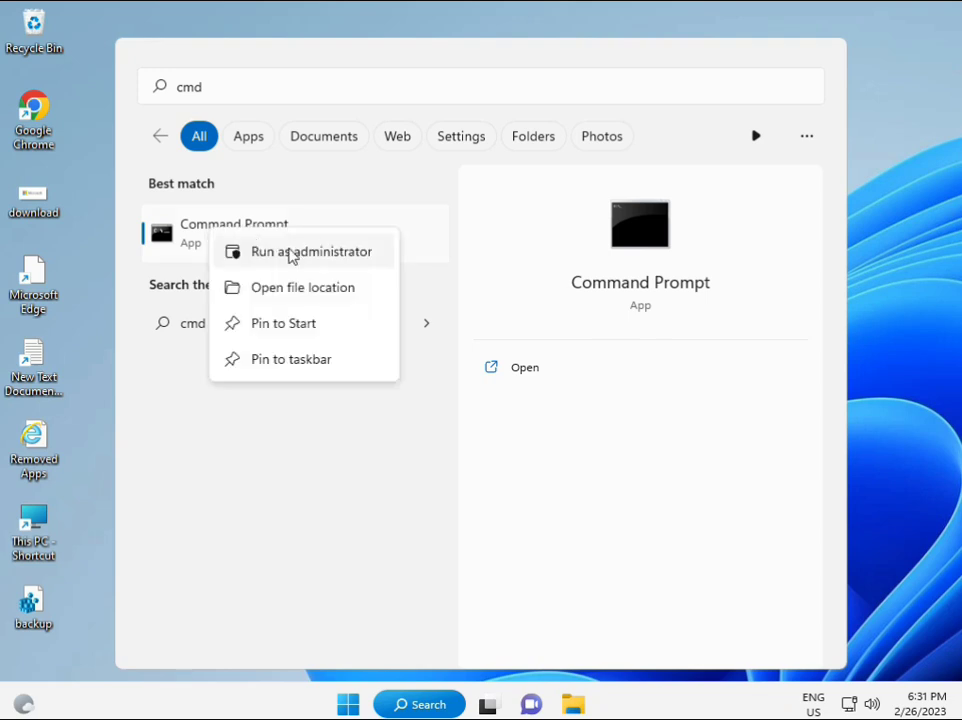
{"action": "key", "text": "Escape"}
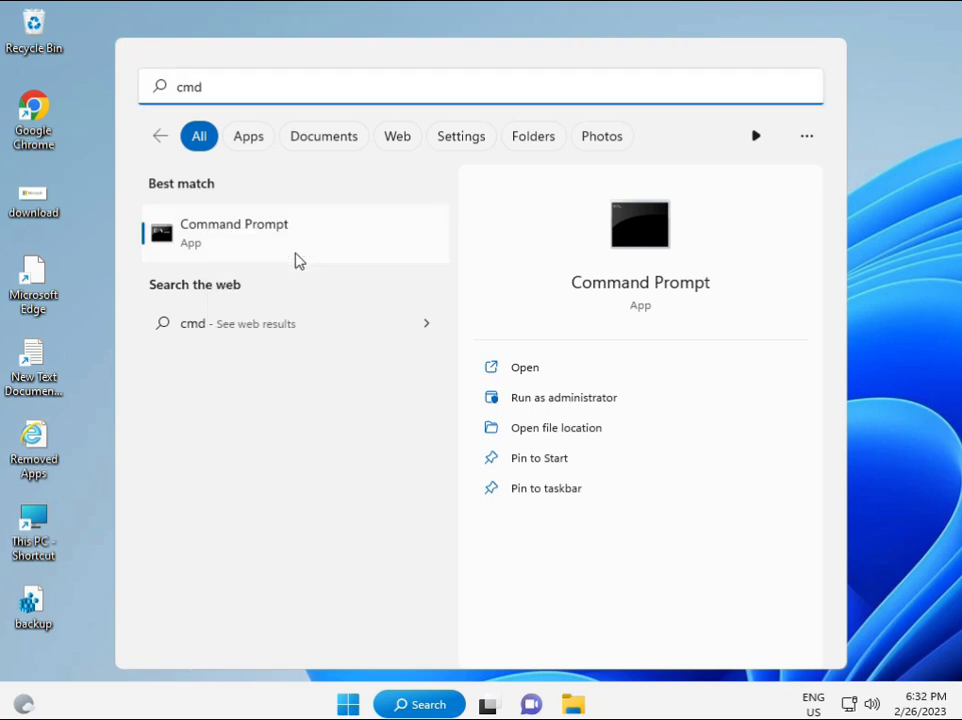
{"action": "key", "text": "ctrl+shift+Return"}
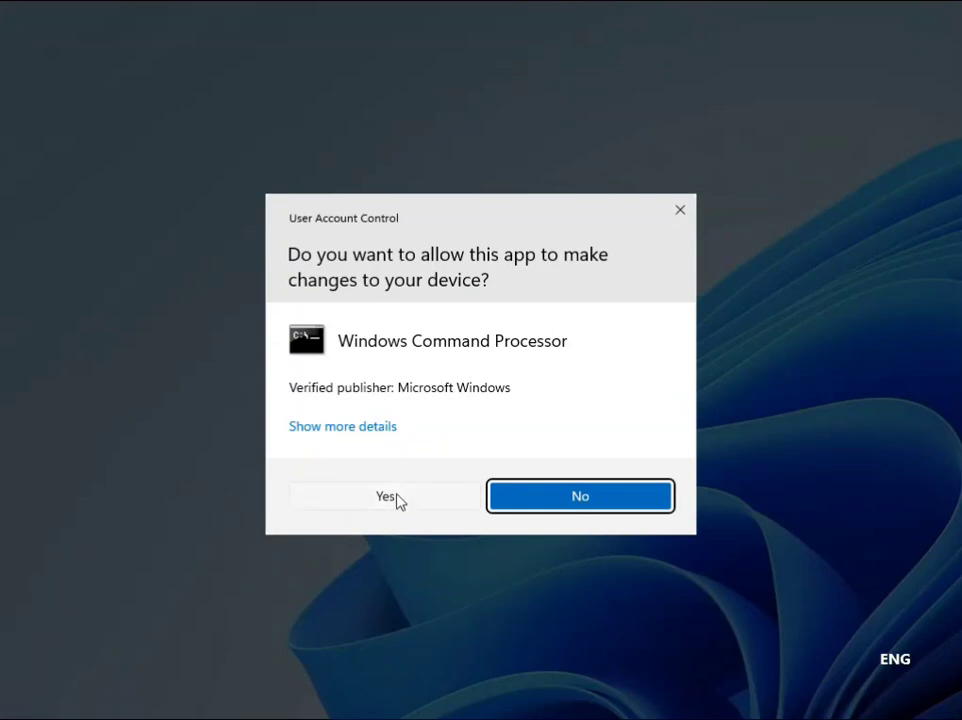
{"action": "left_click", "coordinate": [396, 495]}
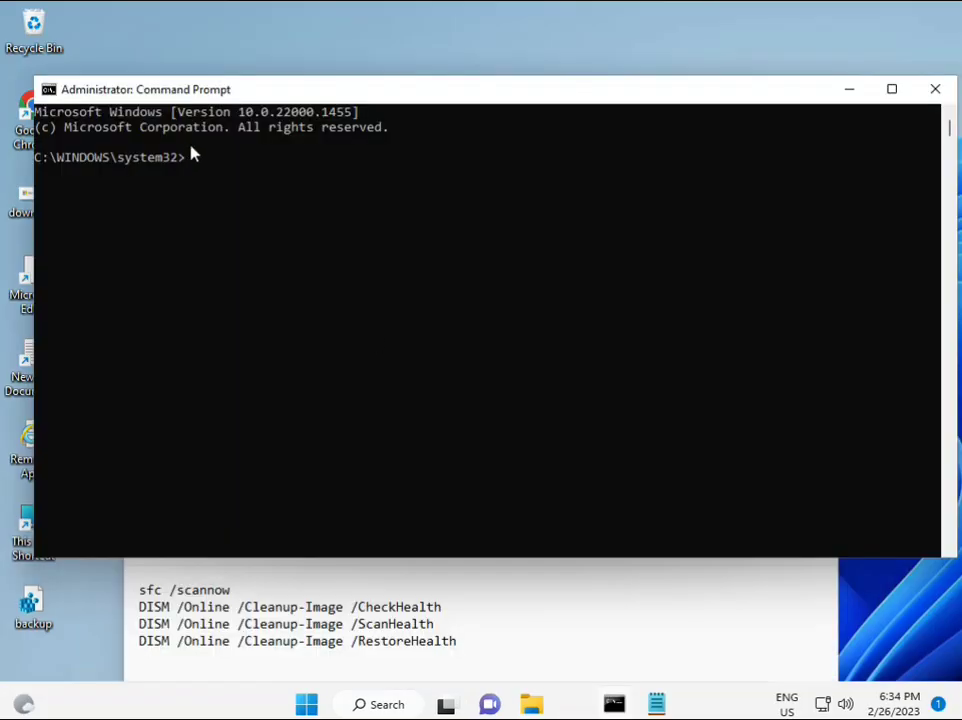
- Run the system file check with the command sfc /scannow in the elevated Command Prompt
{"action": "left_click", "coordinate": [193, 155]}
{"action": "type", "text": "sca"}
{"action": "key", "text": "BackSpace"}
{"action": "key", "text": "BackSpace"}
{"action": "key", "text": "BackSpace"}
{"action": "type", "text": "sfc /scannow"}
{"action": "key", "text": "Return"}
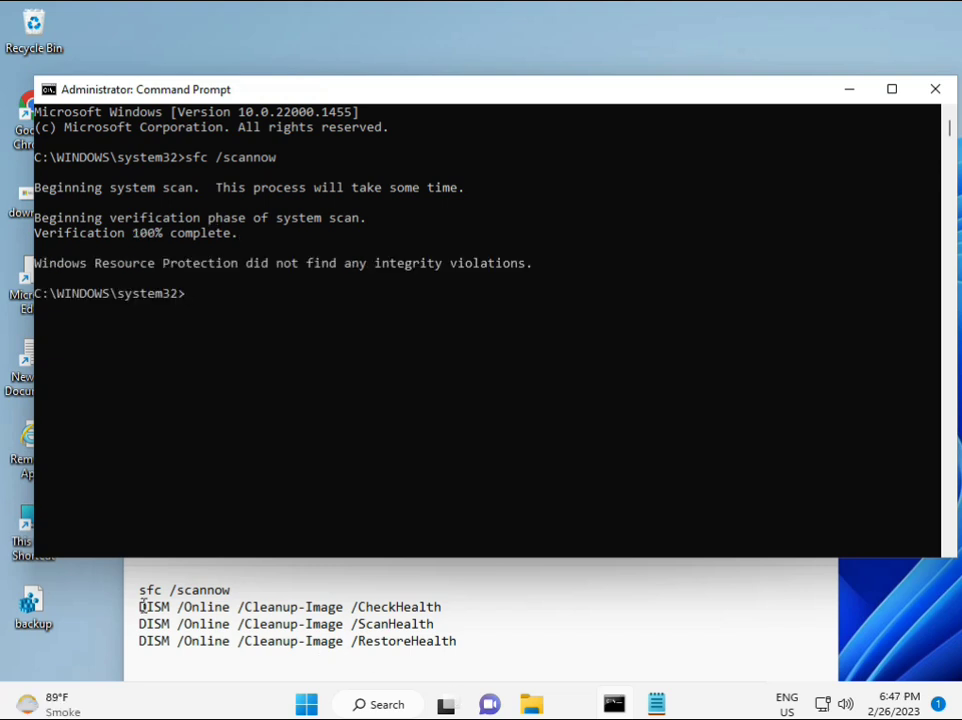
- Copy the command DISM /Online /Cleanup-Image /CheckHealth from the Notepad document and run it in Command Prompt
{"action": "left_click_drag", "start_coordinate": [140, 607], "coordinate": [451, 608]}
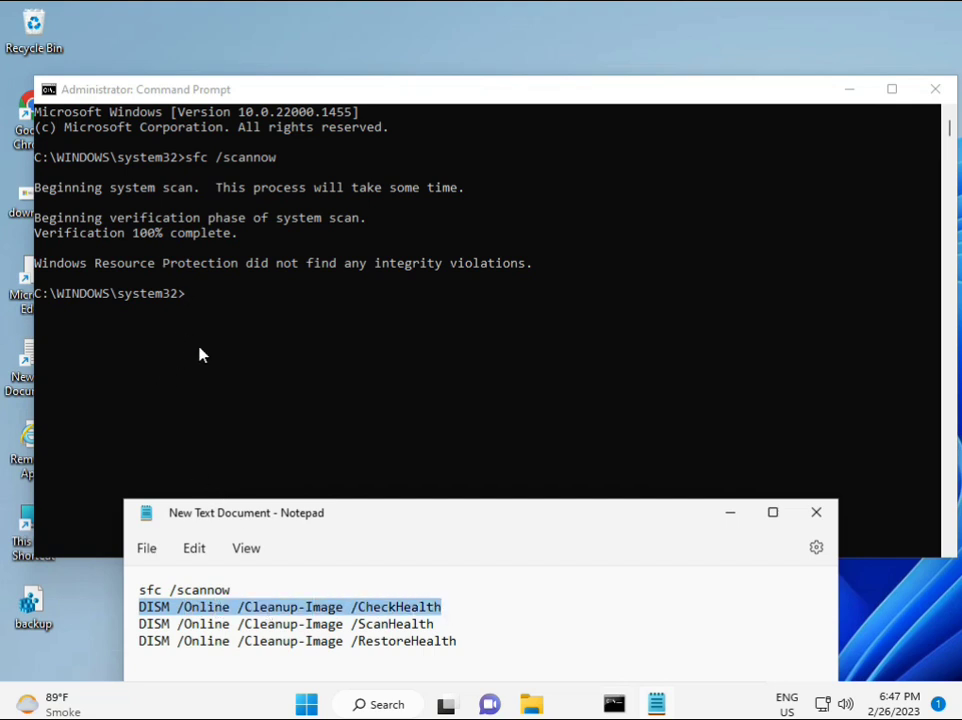
{"action": "right_click", "coordinate": [258, 614]}
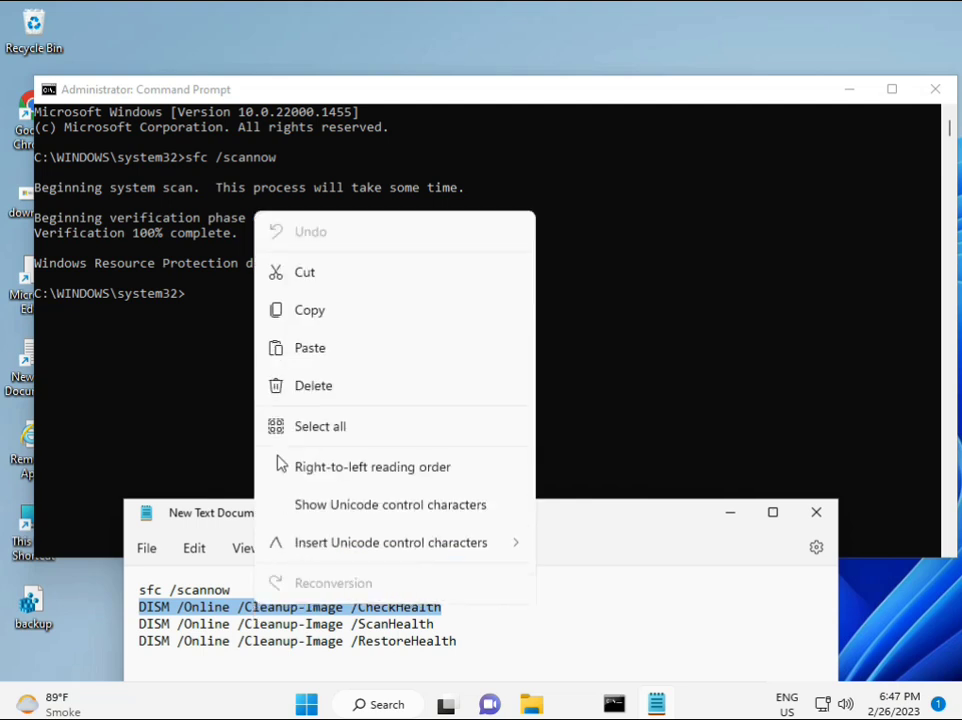
{"action": "left_click", "coordinate": [303, 320]}
{"action": "left_click", "coordinate": [190, 300]}
{"action": "left_click", "coordinate": [189, 298]}
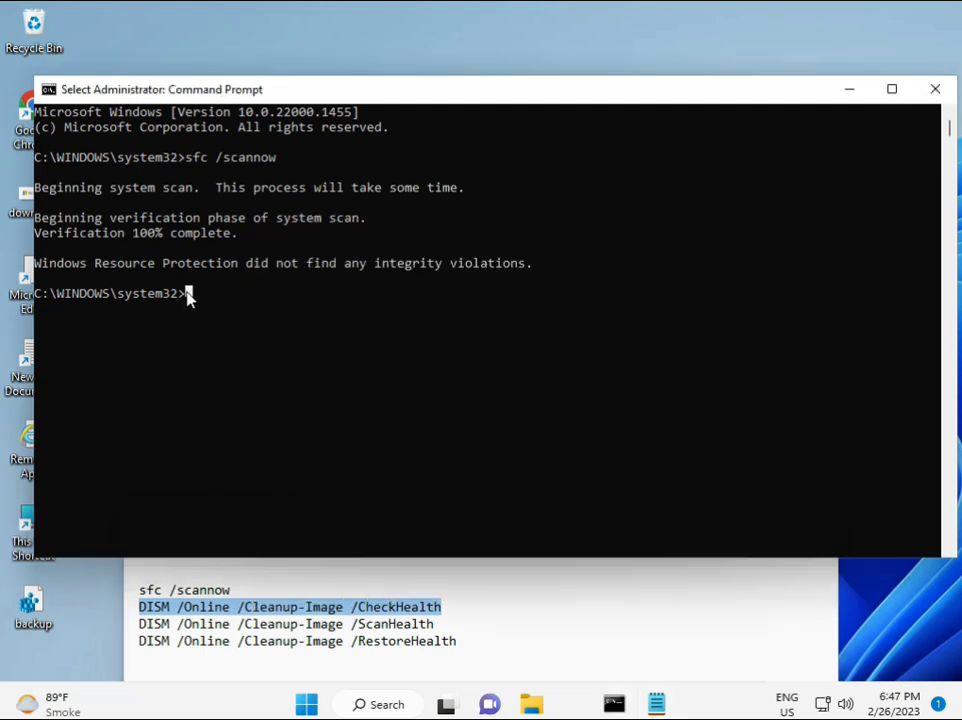
{"action": "right_click", "coordinate": [76, 90]}
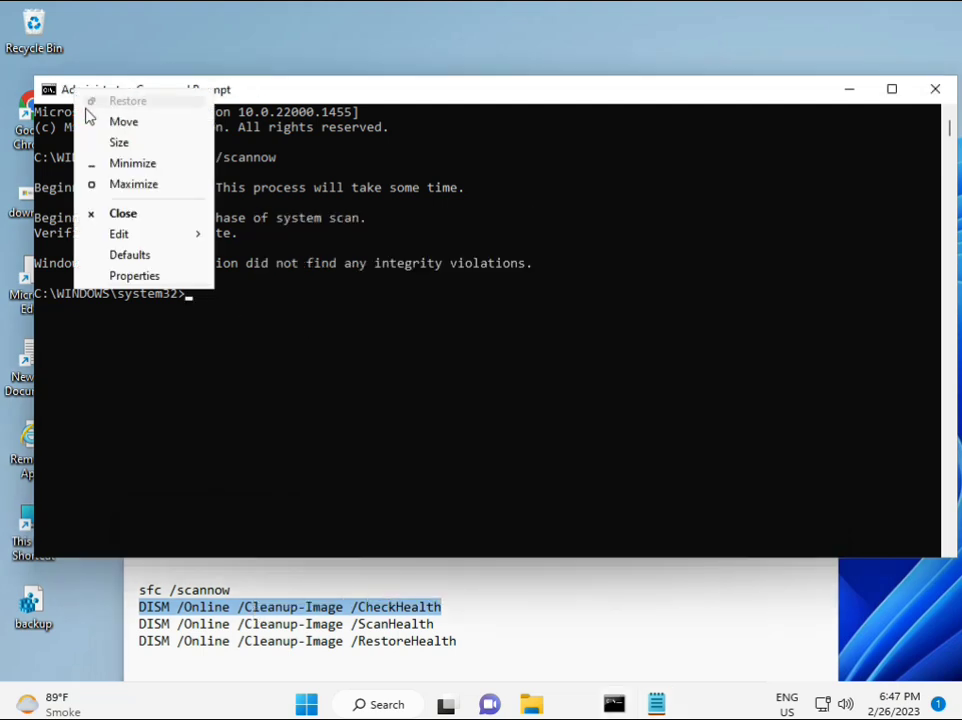
{"action": "mouse_move", "coordinate": [159, 233]}
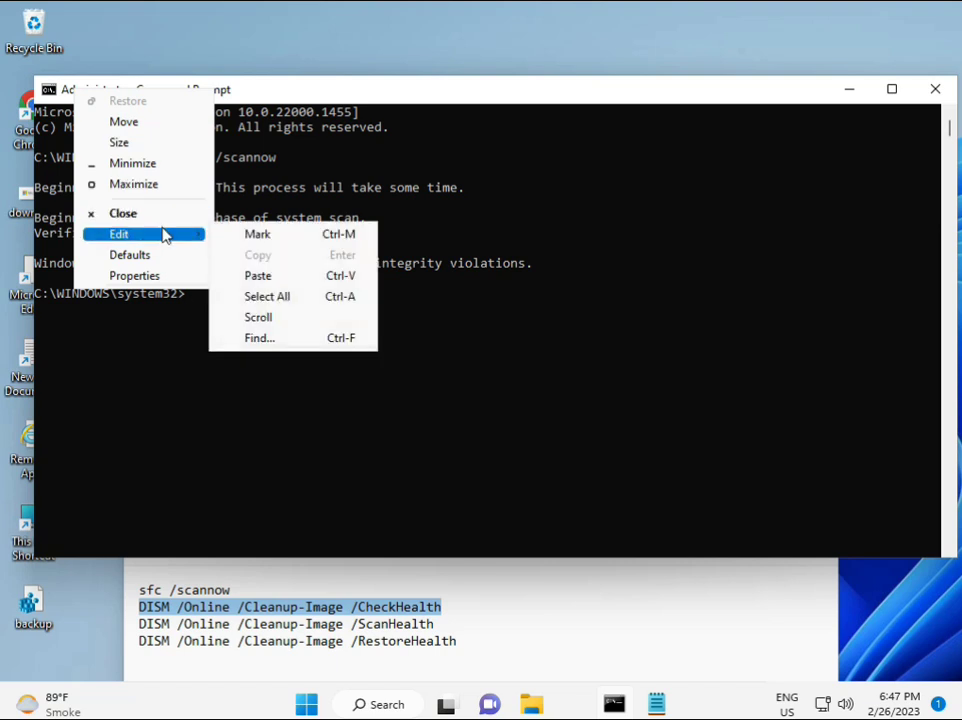
{"action": "left_click", "coordinate": [253, 276]}
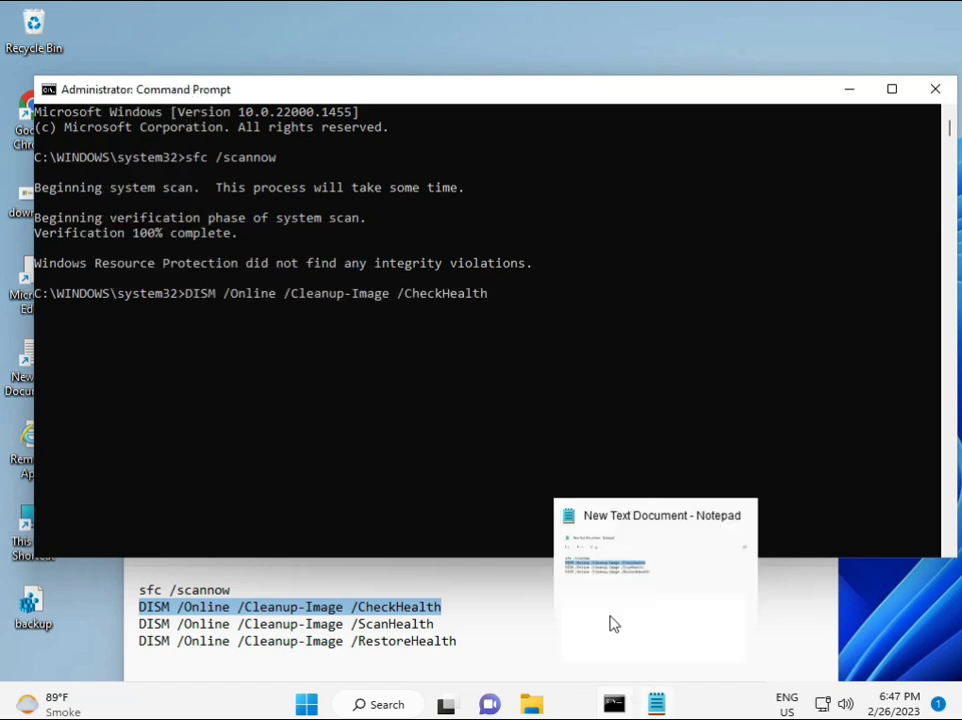
{"action": "left_click", "coordinate": [196, 296]}
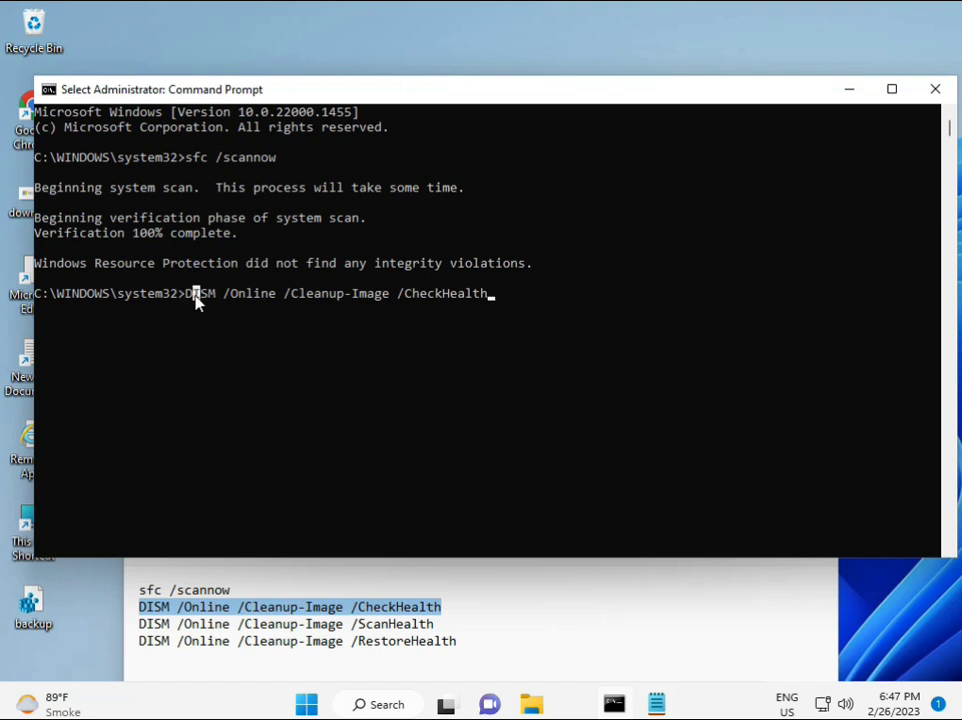
{"action": "key", "text": "Escape"}
{"action": "key", "text": "Return"}
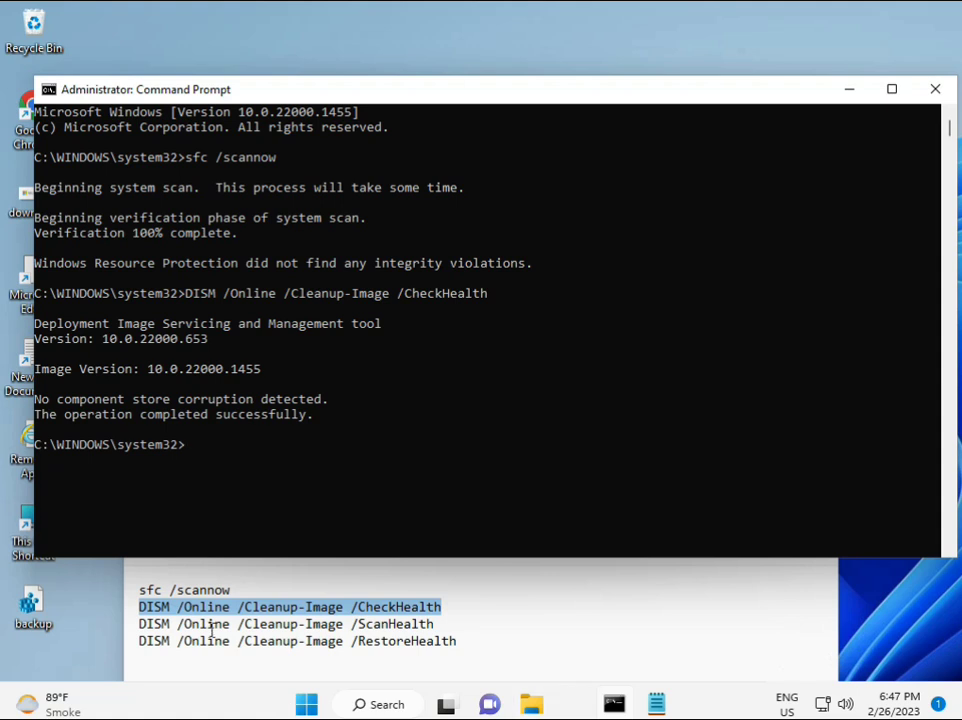
- Copy DISM /Online /Cleanup-Image /ScanHealth from the Notepad document, run it in Command Prompt and highlight the end of its completion line
{"action": "left_click", "coordinate": [141, 626]}
{"action": "left_click_drag", "start_coordinate": [141, 626], "coordinate": [455, 625]}
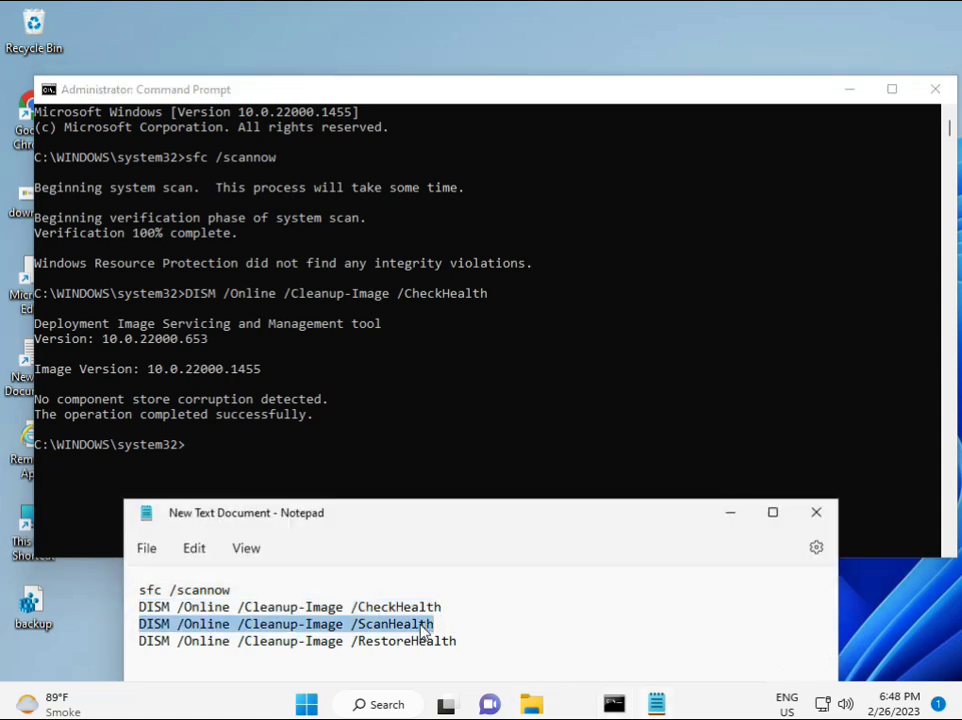
{"action": "right_click", "coordinate": [423, 625]}
{"action": "left_click", "coordinate": [470, 346]}
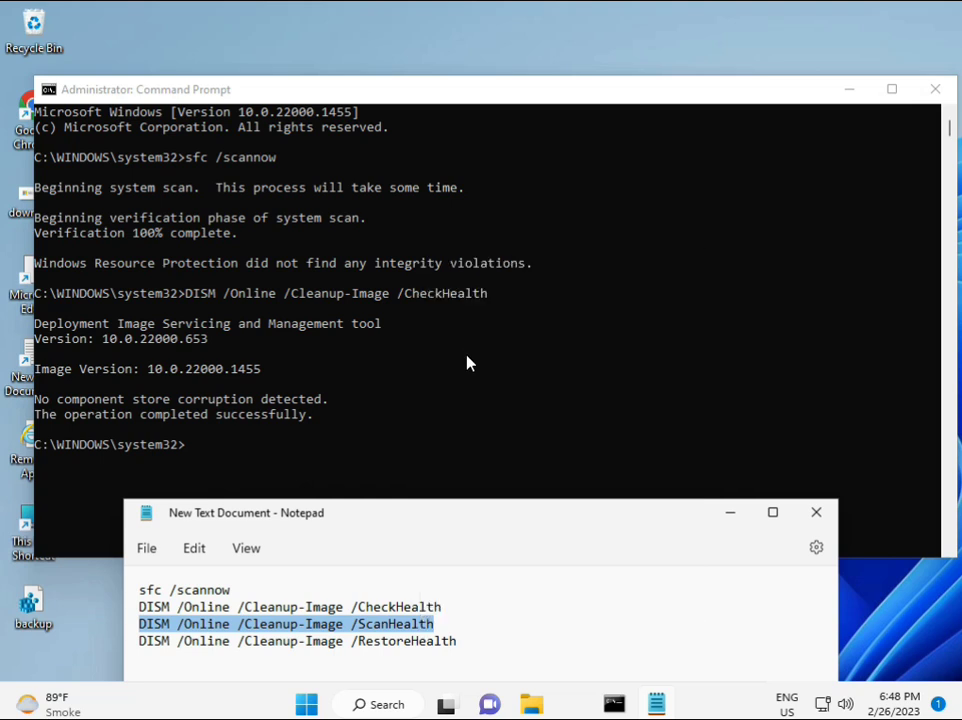
{"action": "left_click", "coordinate": [240, 466]}
{"action": "left_click", "coordinate": [189, 445]}
{"action": "right_click", "coordinate": [193, 453]}
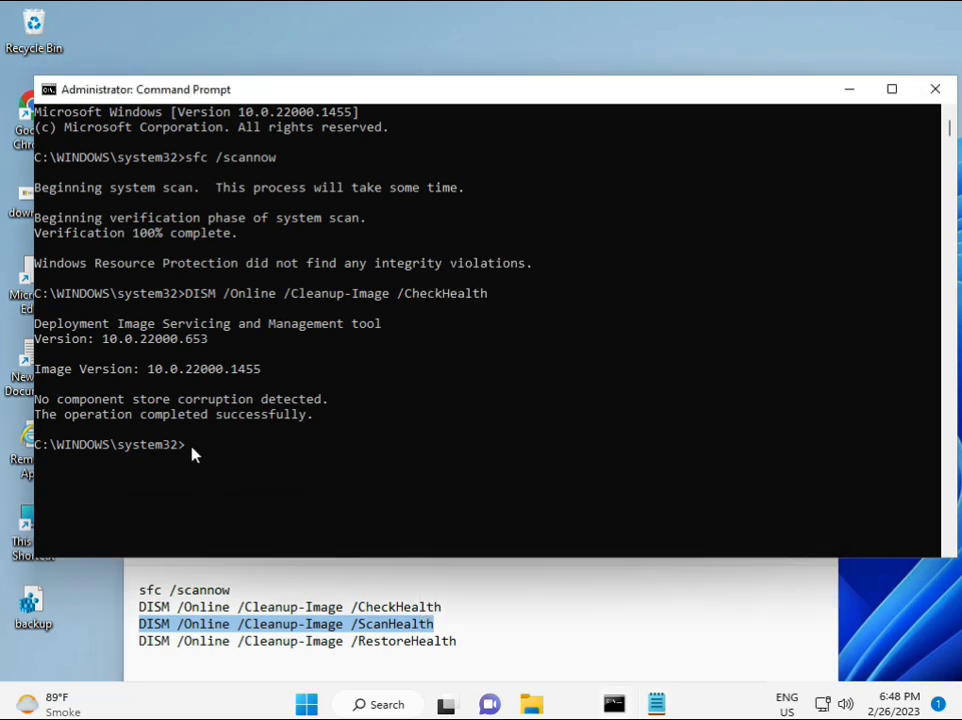
{"action": "right_click", "coordinate": [191, 450]}
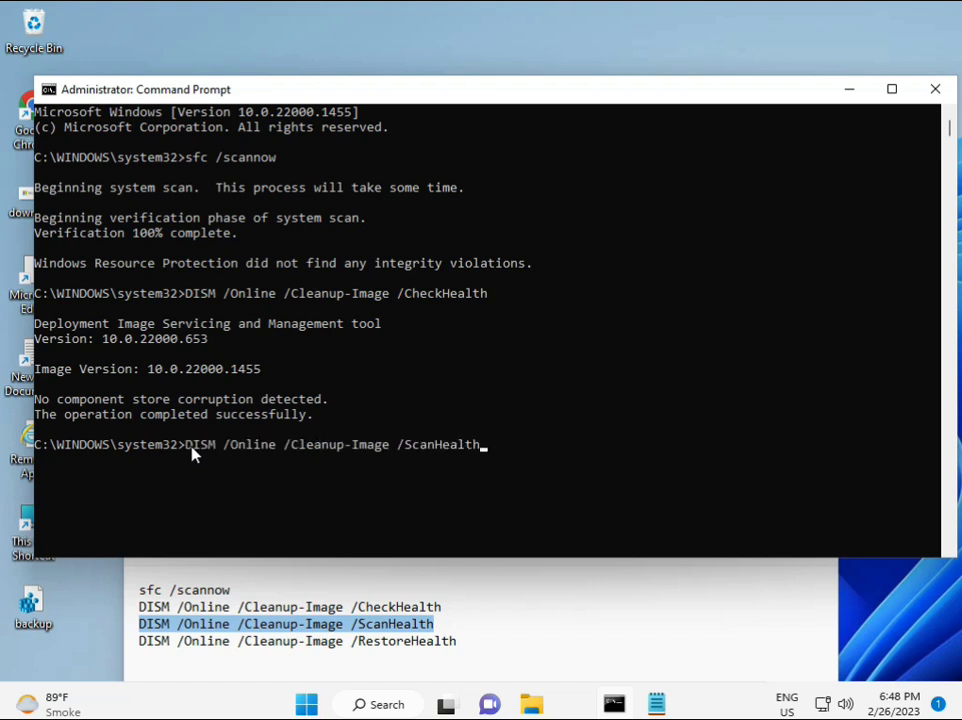
{"action": "key", "text": "Return"}
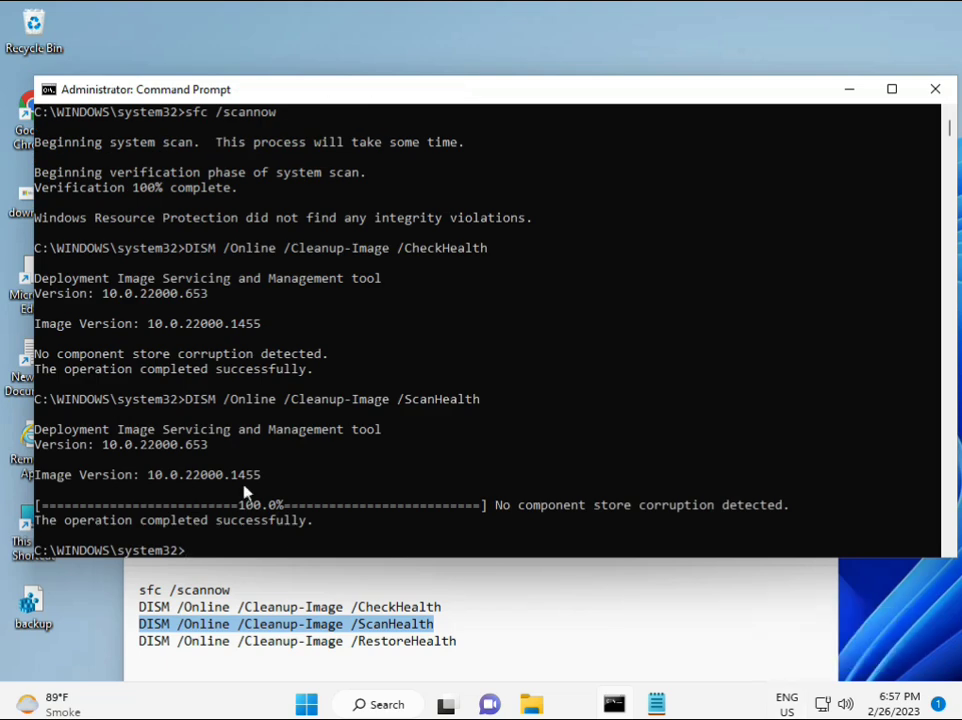
{"action": "left_click_drag", "start_coordinate": [210, 520], "coordinate": [314, 520]}
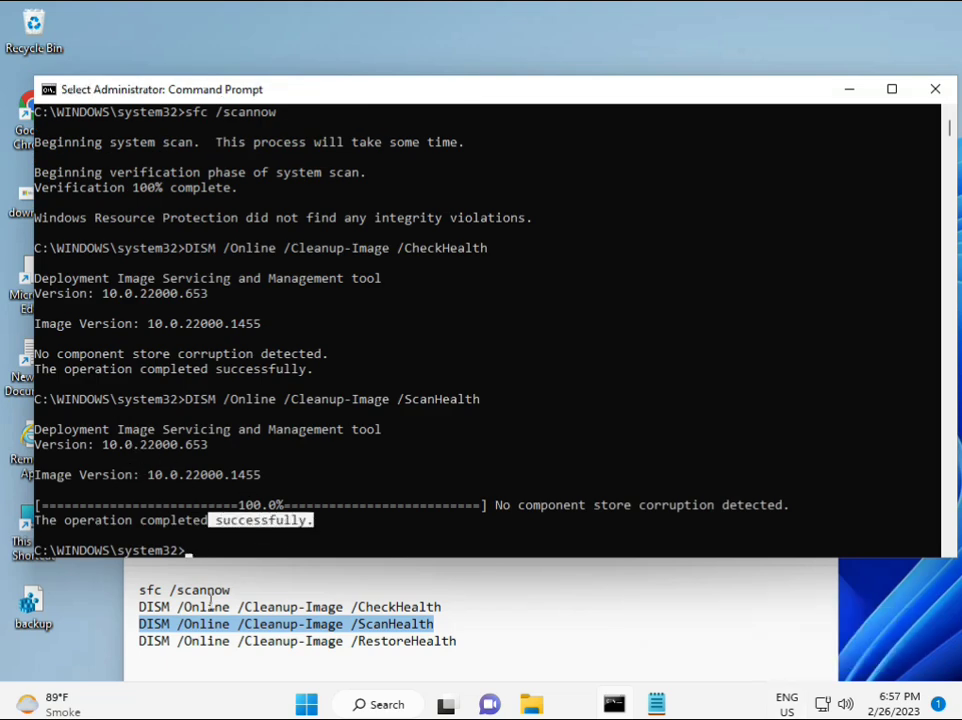
- Copy the command DISM /Online /Cleanup-Image /RestoreHealth from the Notepad document and paste it at the Command Prompt
{"action": "triple_click", "coordinate": [228, 643]}
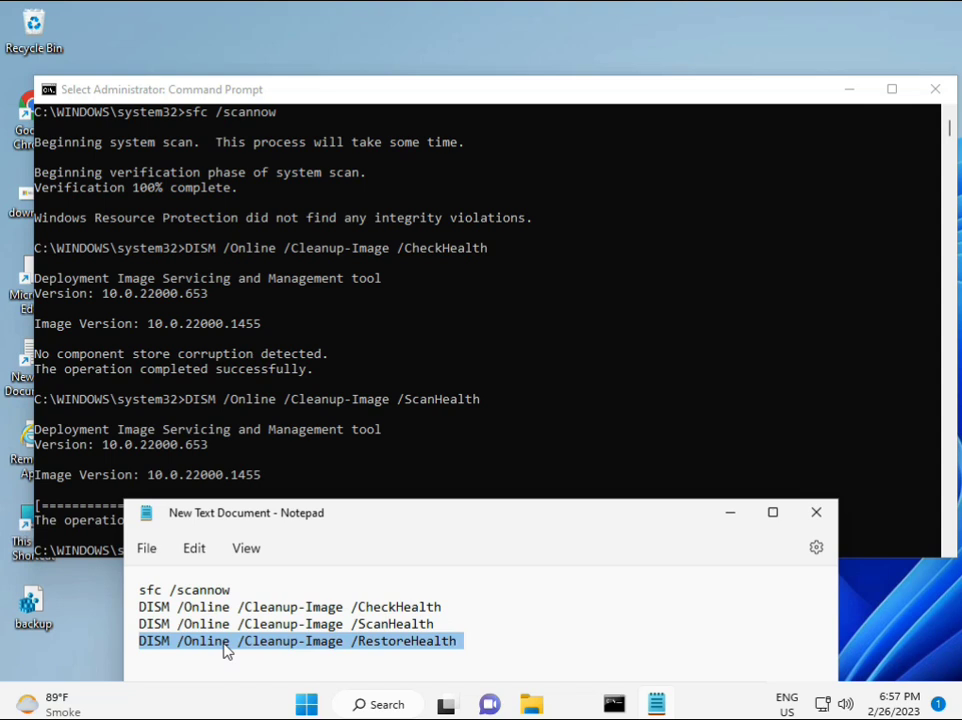
{"action": "right_click", "coordinate": [228, 645]}
{"action": "left_click", "coordinate": [315, 370]}
{"action": "left_click", "coordinate": [268, 490]}
{"action": "left_click", "coordinate": [190, 558]}
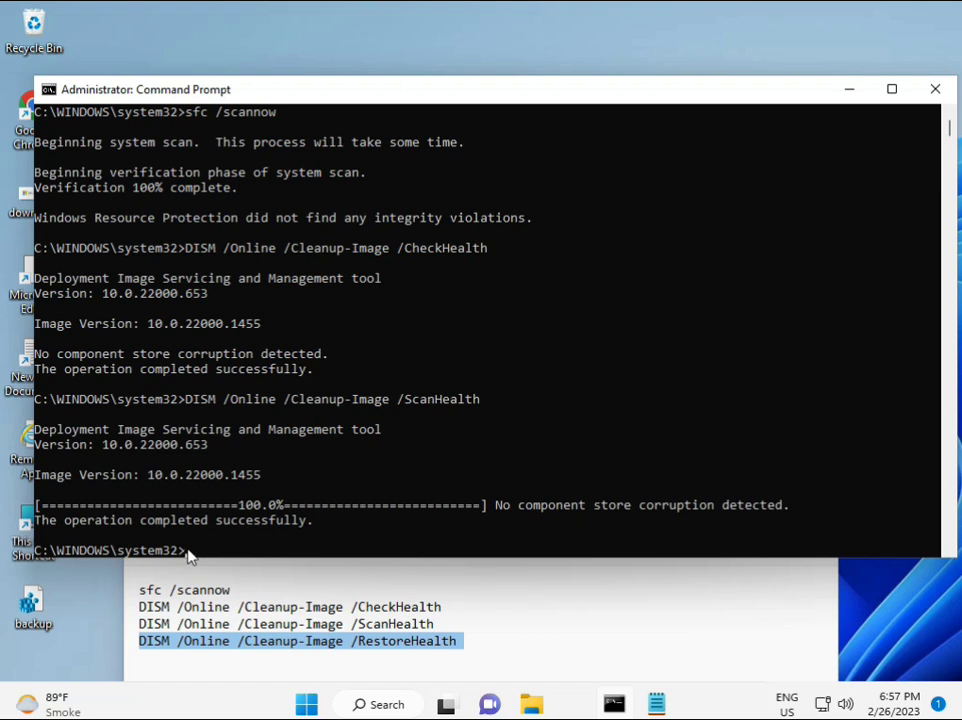
{"action": "left_click", "coordinate": [190, 558]}
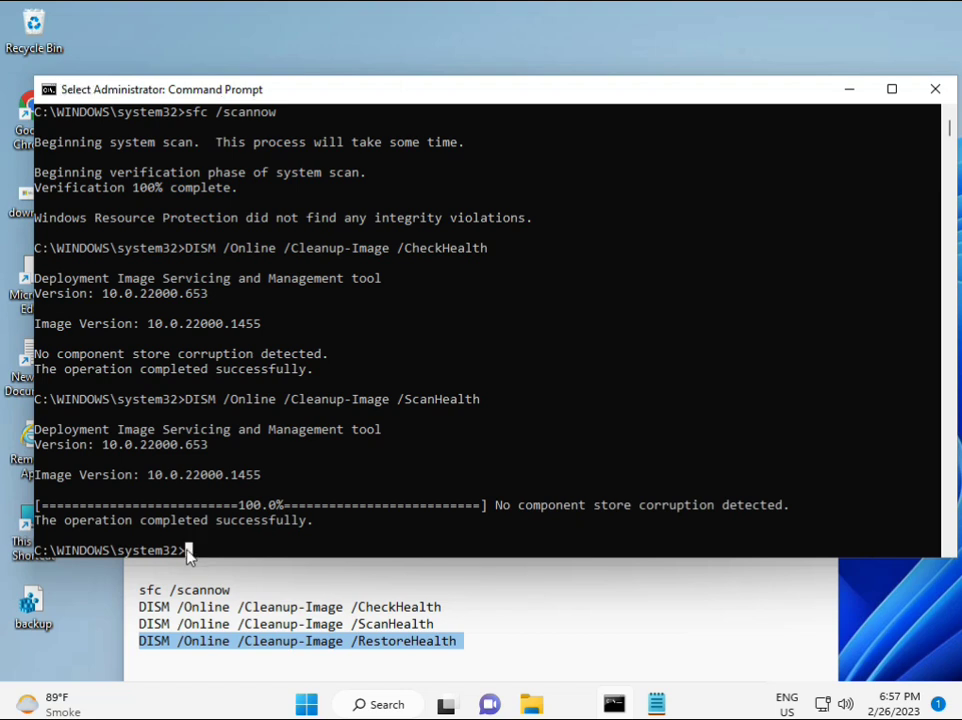
{"action": "left_click", "coordinate": [188, 552]}
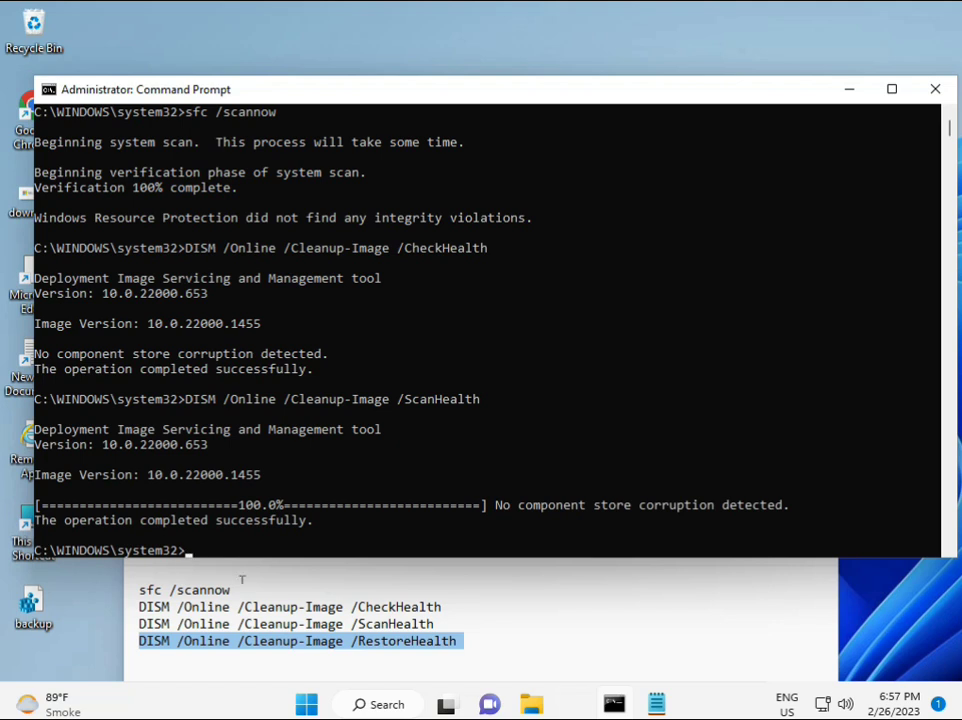
{"action": "key", "text": "ctrl+v"}
- Execute the pasted RestoreHealth command in Command Prompt
{"action": "scroll", "coordinate": [588, 455], "scroll_direction": "down", "scroll_amount": 9}
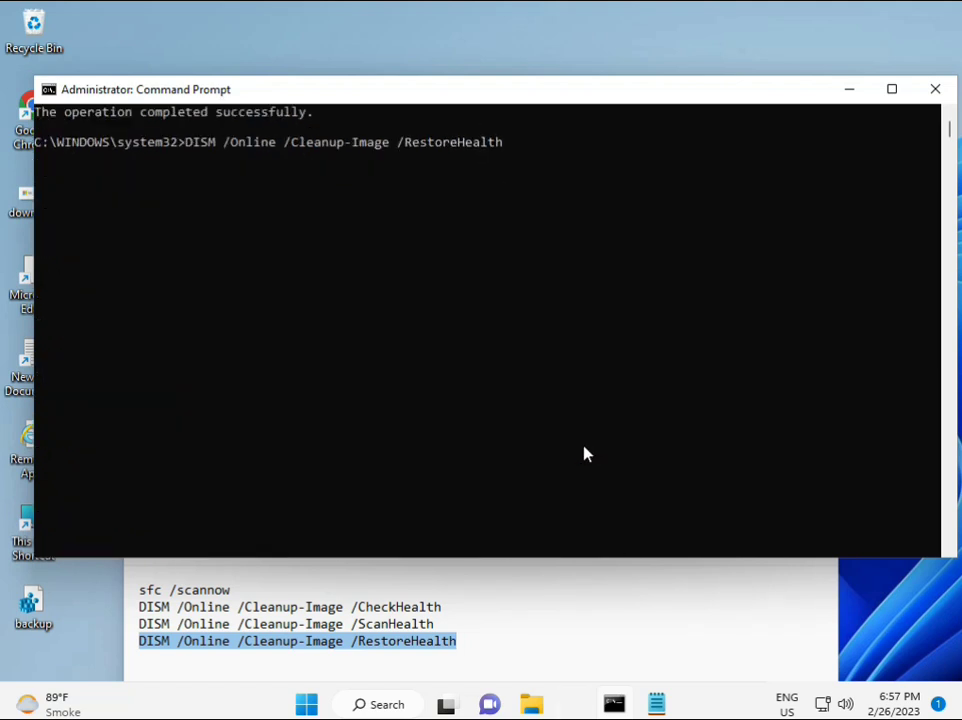
{"action": "scroll", "coordinate": [560, 450], "scroll_direction": "up", "scroll_amount": 9}
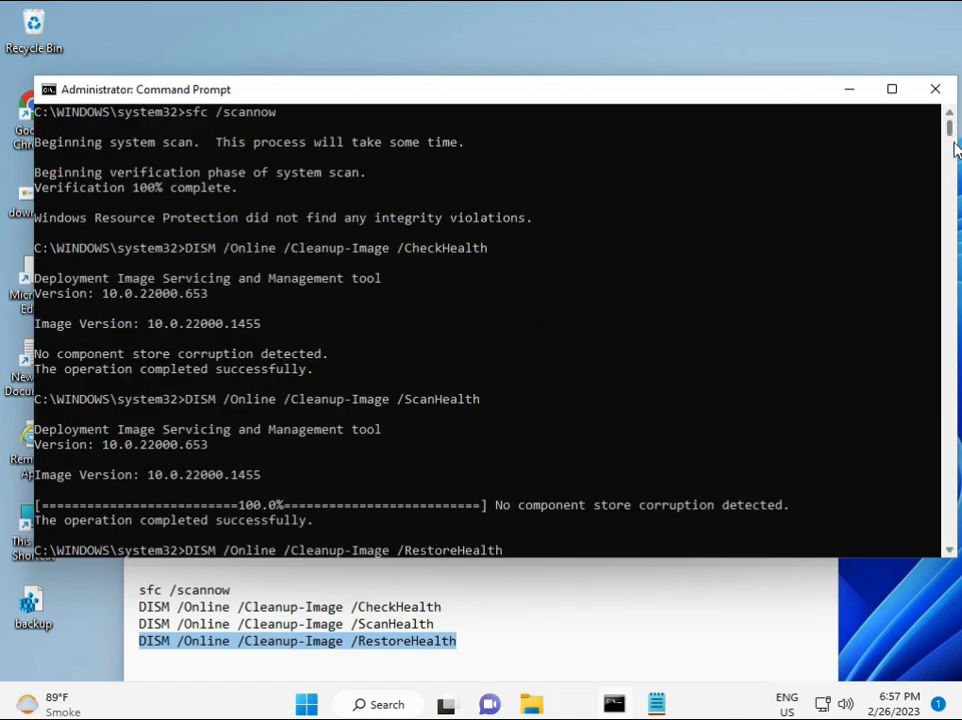
{"action": "left_click", "coordinate": [952, 143]}
{"action": "scroll", "coordinate": [950, 143], "scroll_direction": "up", "scroll_amount": 3}
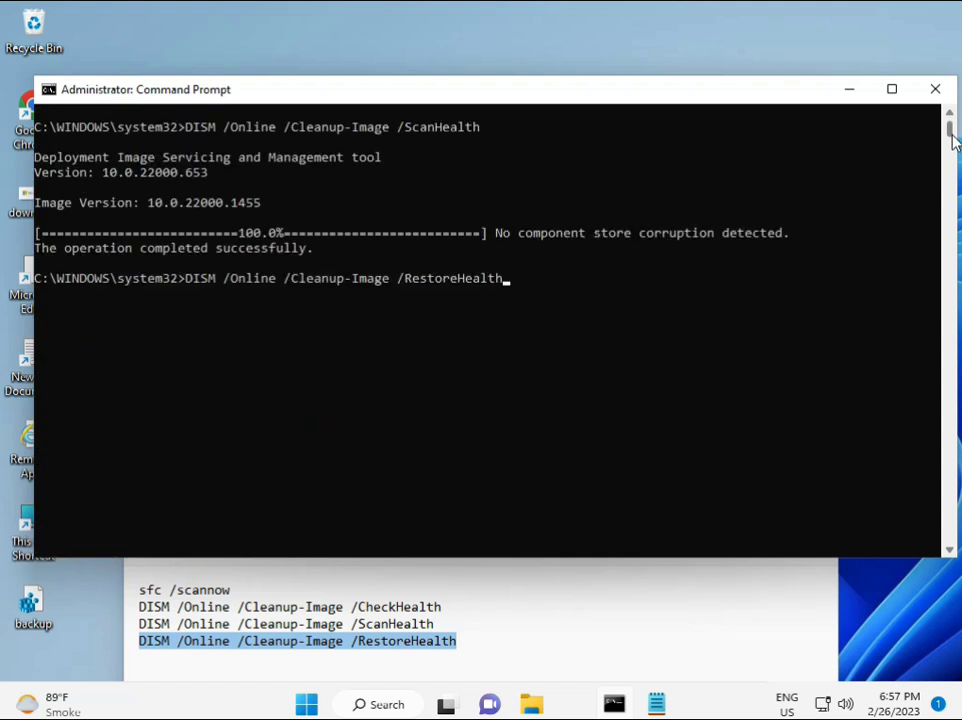
{"action": "left_click", "coordinate": [188, 278]}
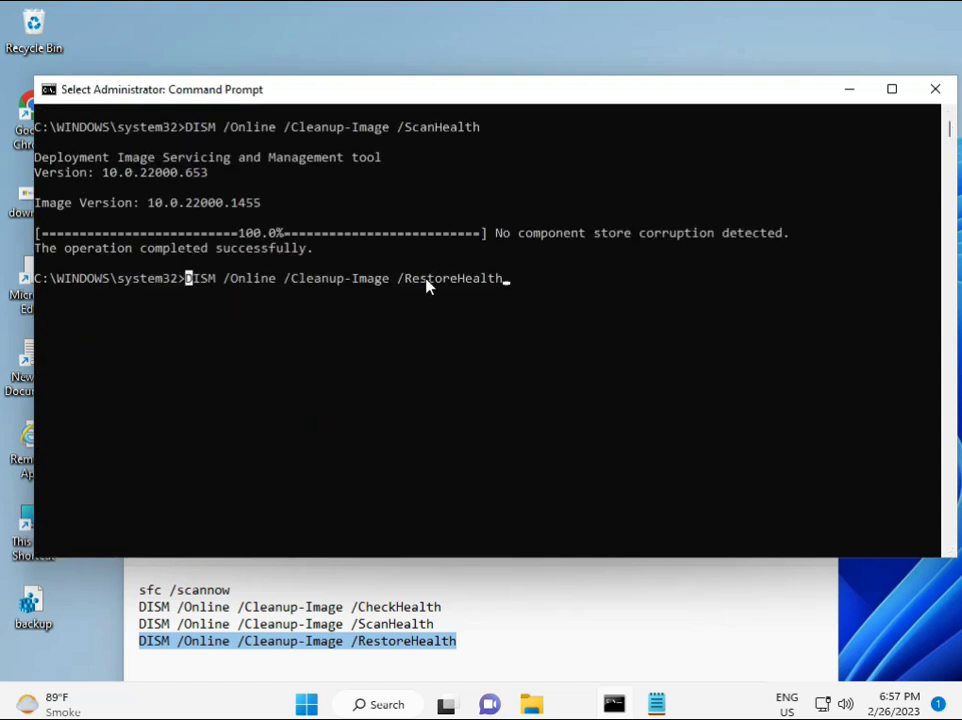
{"action": "key", "text": "Escape"}
{"action": "key", "text": "Return"}
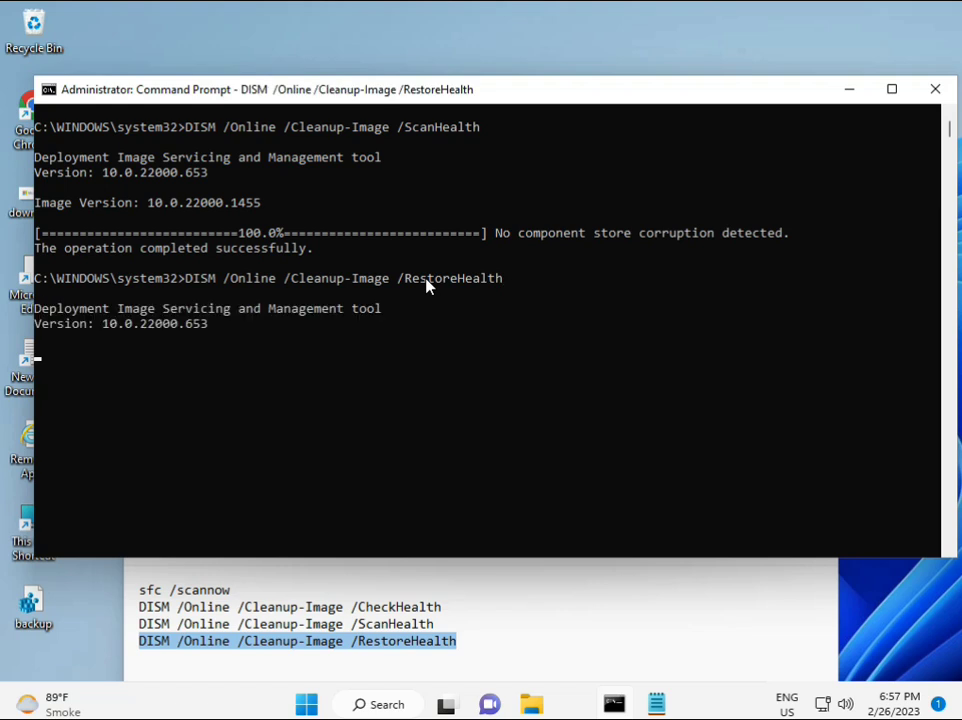